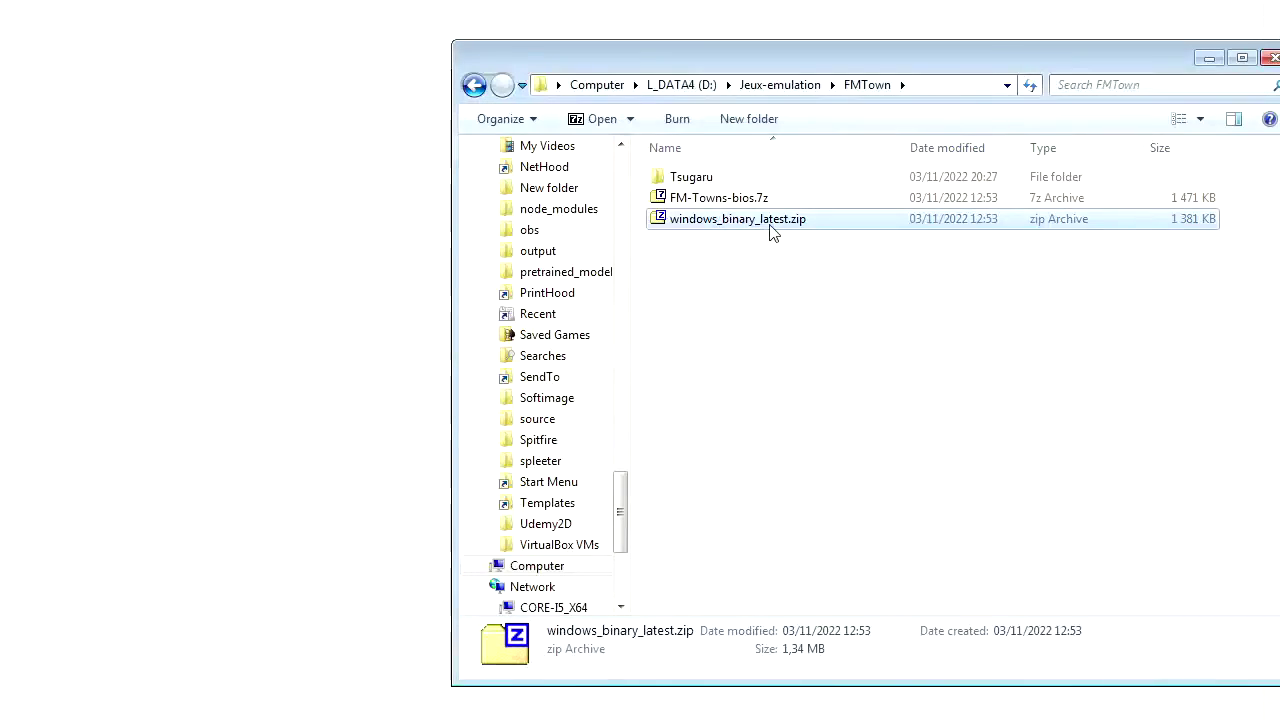
# Examine the contents of windows_binary_latest.zip in the FMTown folder, and close the archive window
pyautogui.click(816, 200)
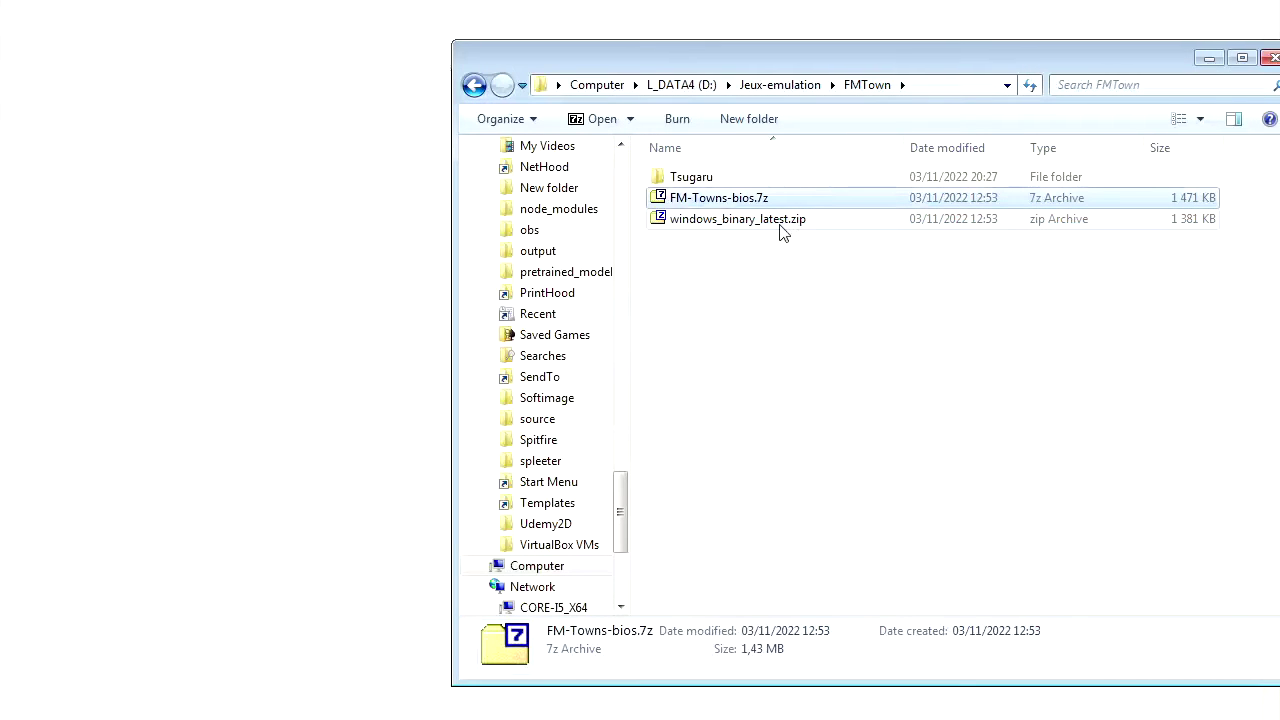
pyautogui.click(780, 226)
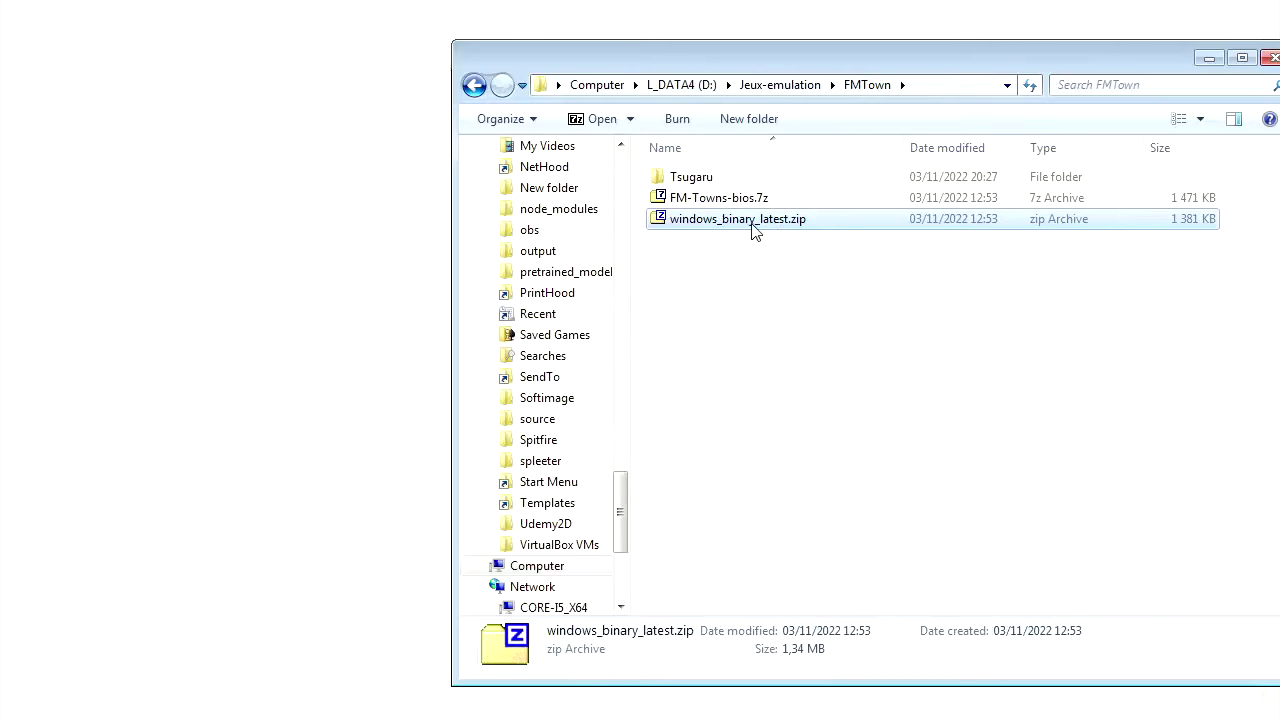
pyautogui.click(755, 230)
pyautogui.click(845, 217)
pyautogui.doubleClick(826, 230)
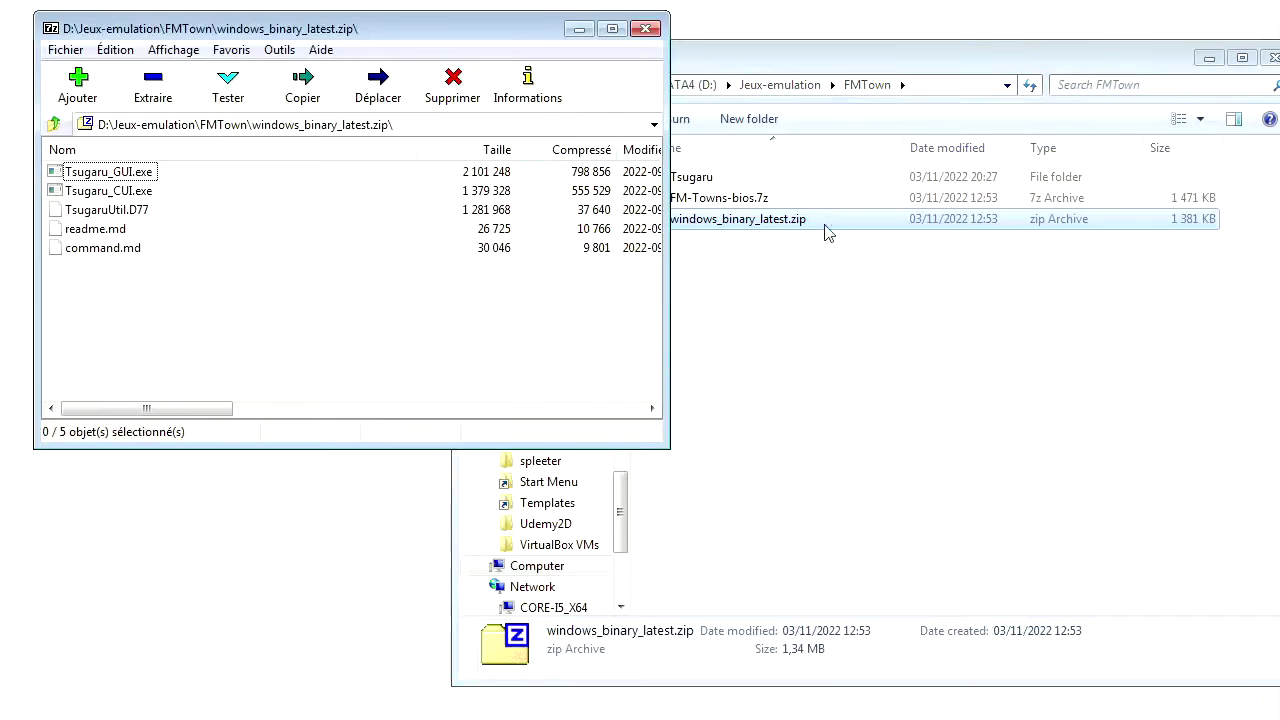
pyautogui.click(646, 30)
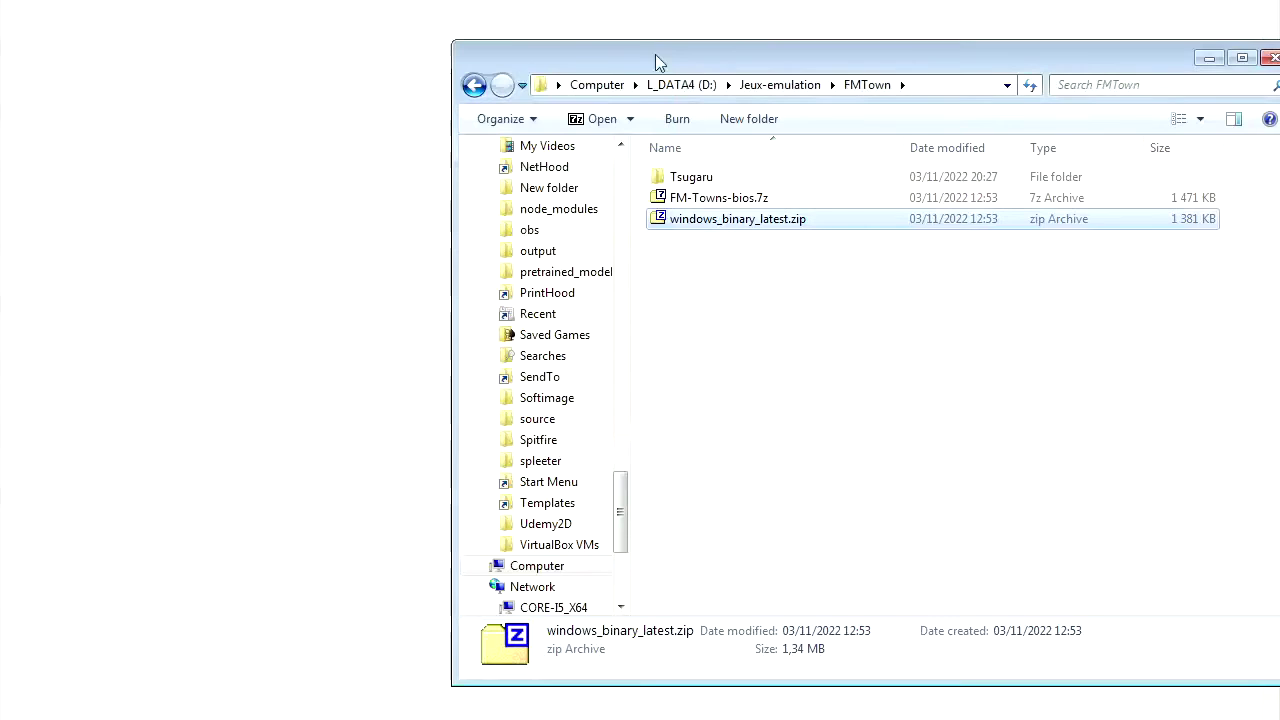
# Open the Tsugaru folder, review its subfolders and shortcuts, and examine the ROM files in the bios folder
pyautogui.doubleClick(692, 177)
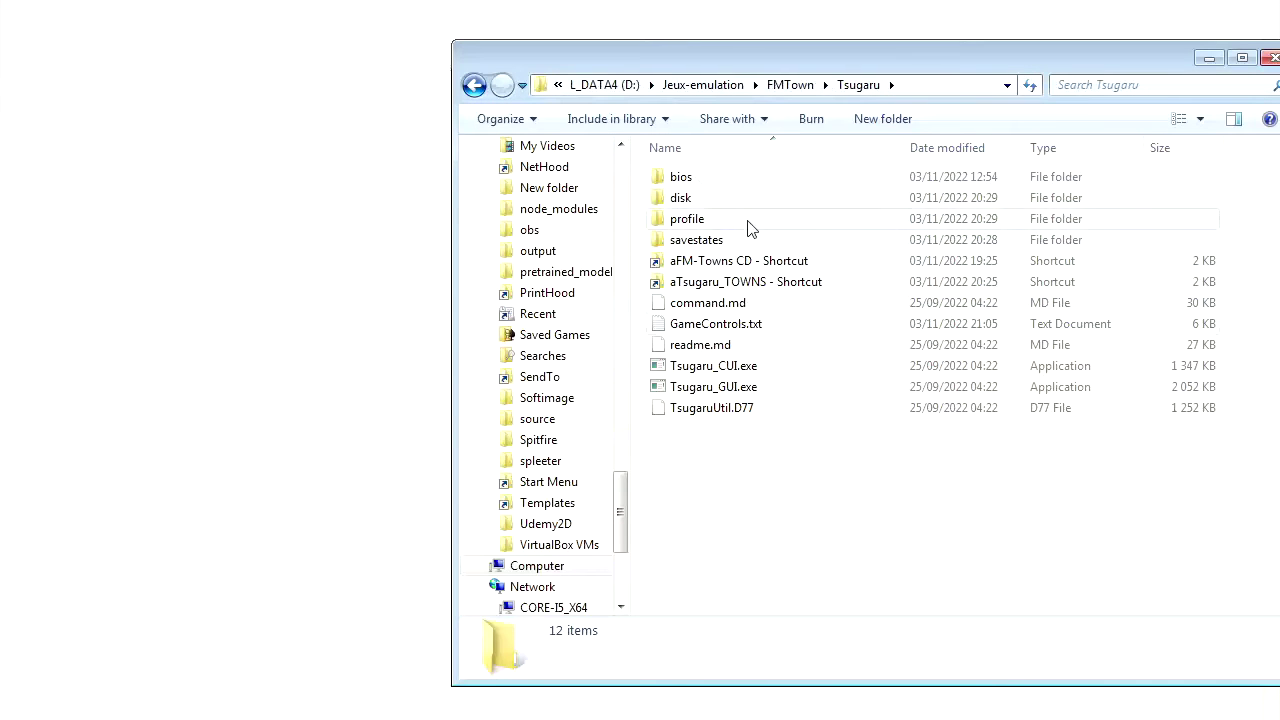
pyautogui.click(812, 179)
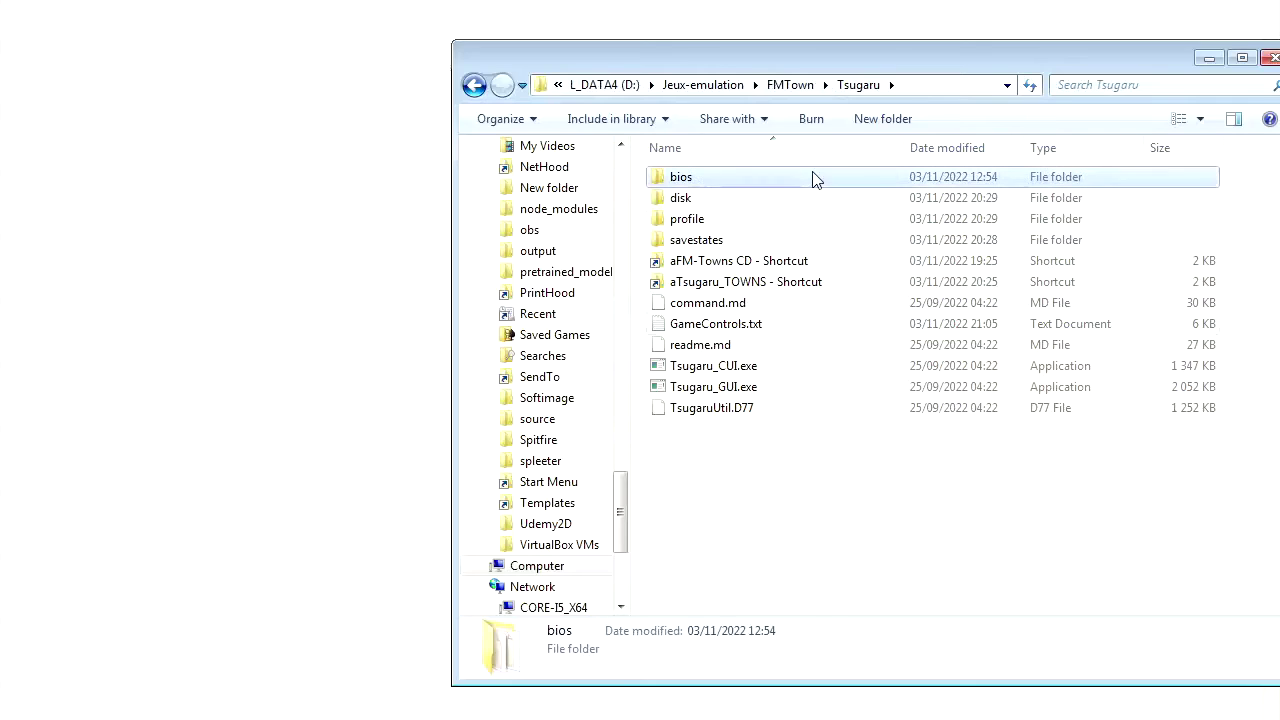
pyautogui.press('Down')
pyautogui.press('Down')
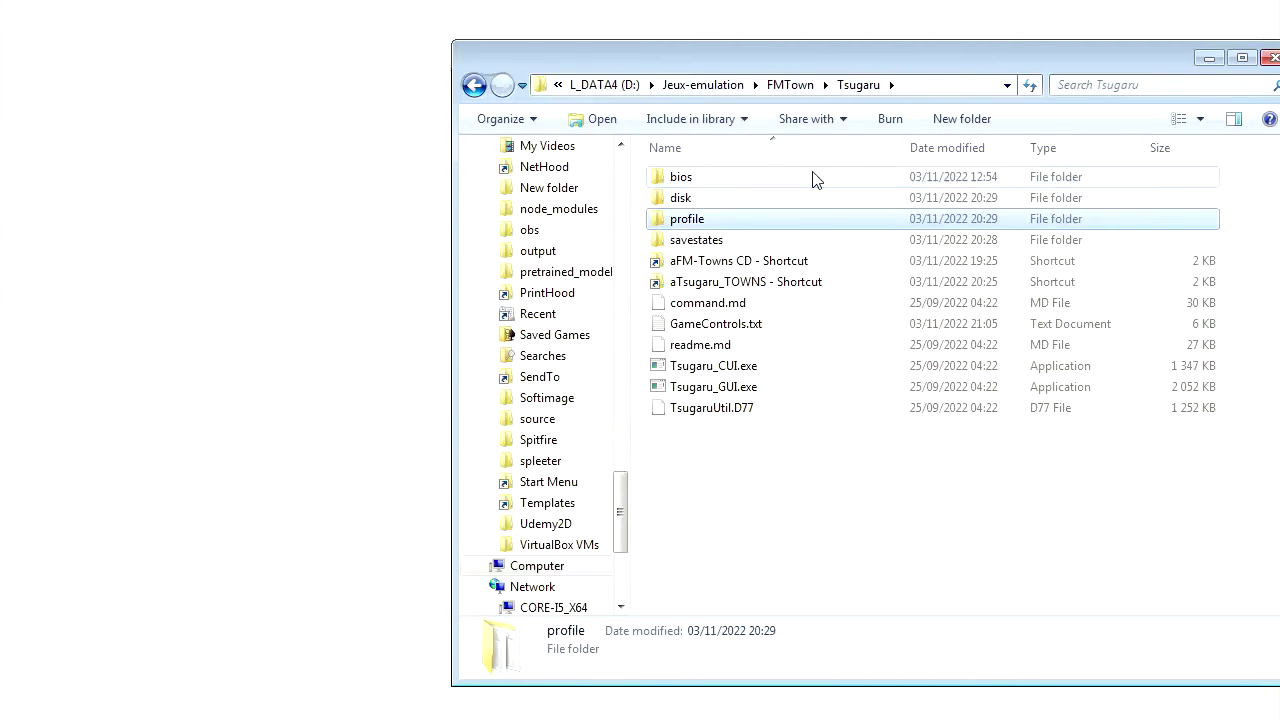
pyautogui.press('Down')
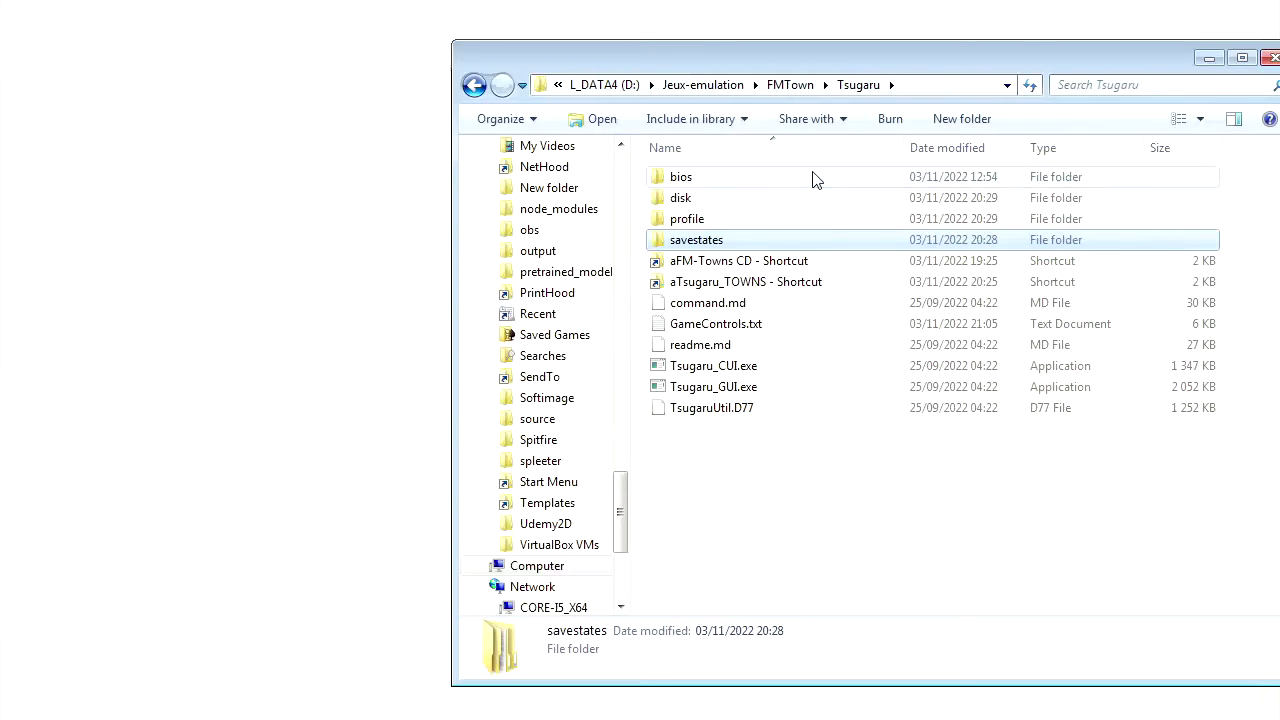
pyautogui.press('Down')
pyautogui.press('Down')
pyautogui.press('Up')
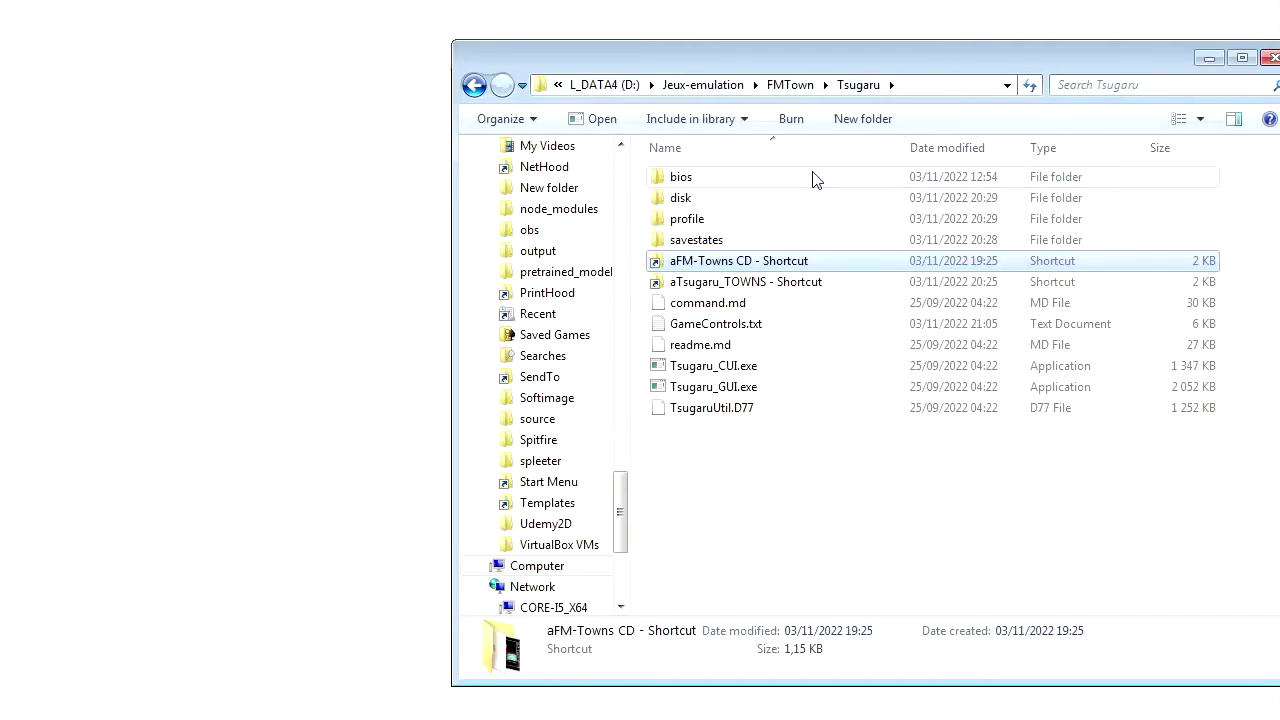
pyautogui.press('Down')
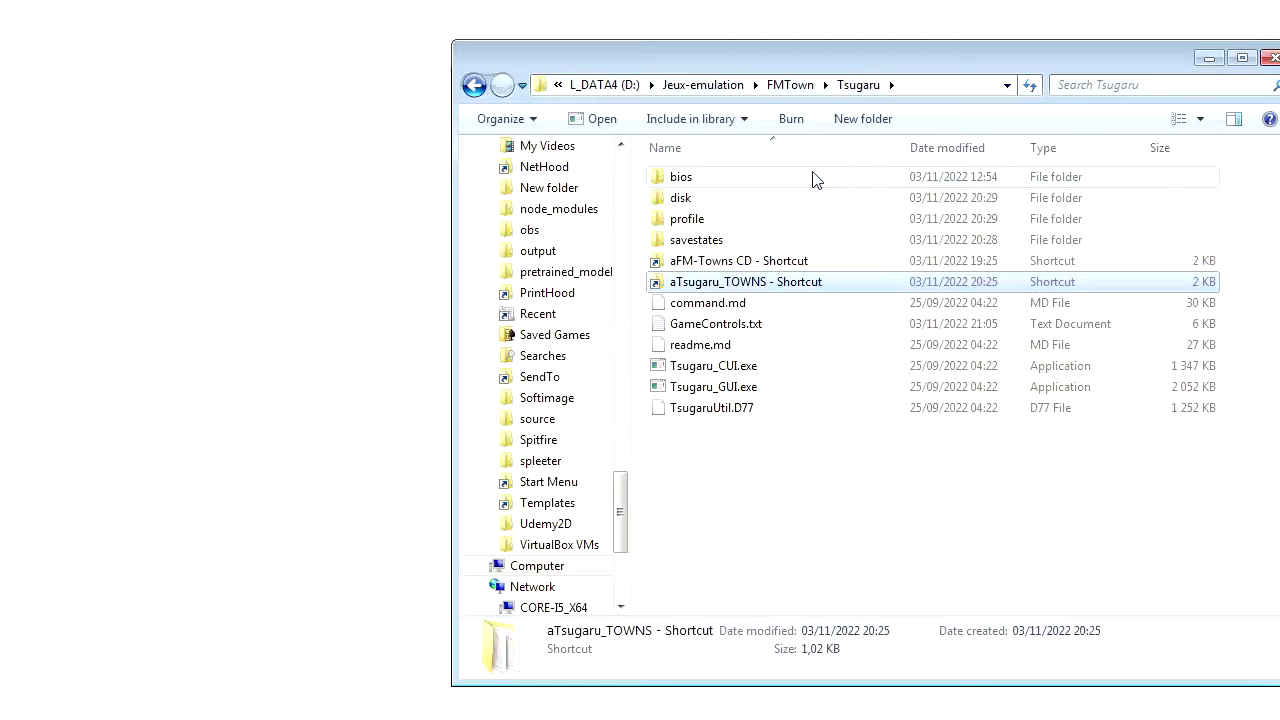
pyautogui.doubleClick(813, 179)
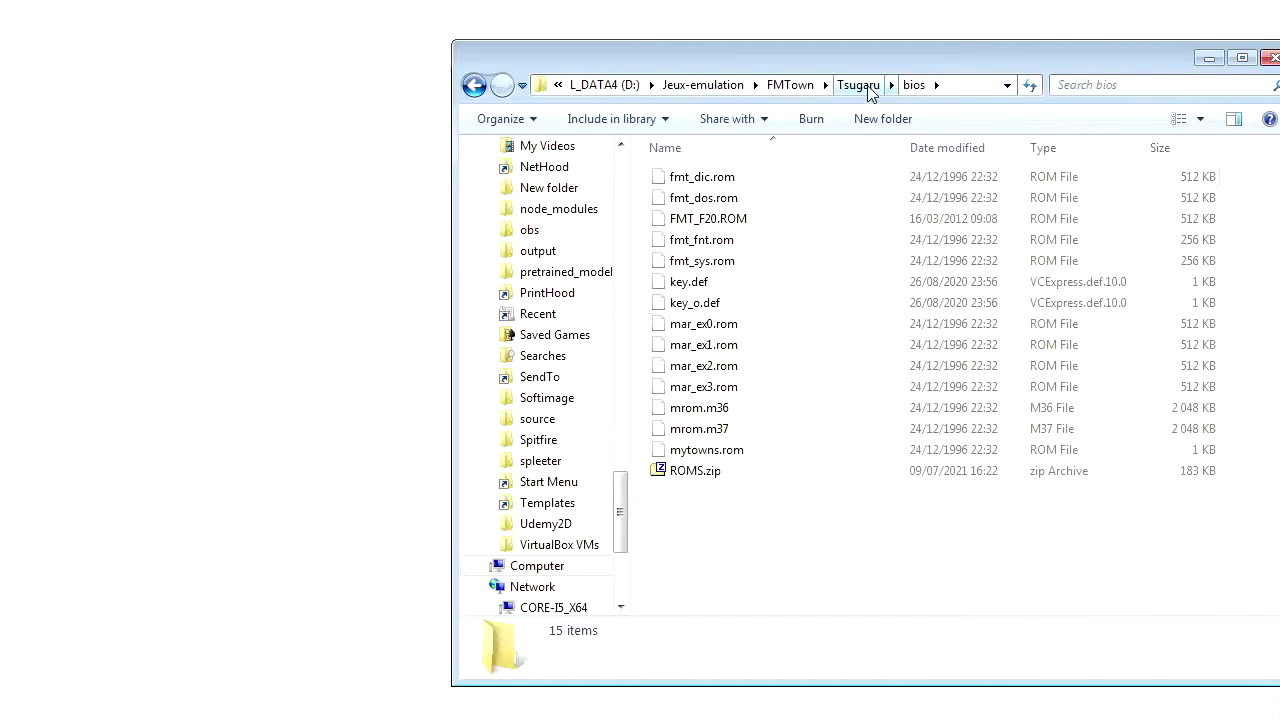
# Return to the Tsugaru folder and launch Tsugaru_GUI.exe
pyautogui.click(857, 86)
pyautogui.doubleClick(856, 371)
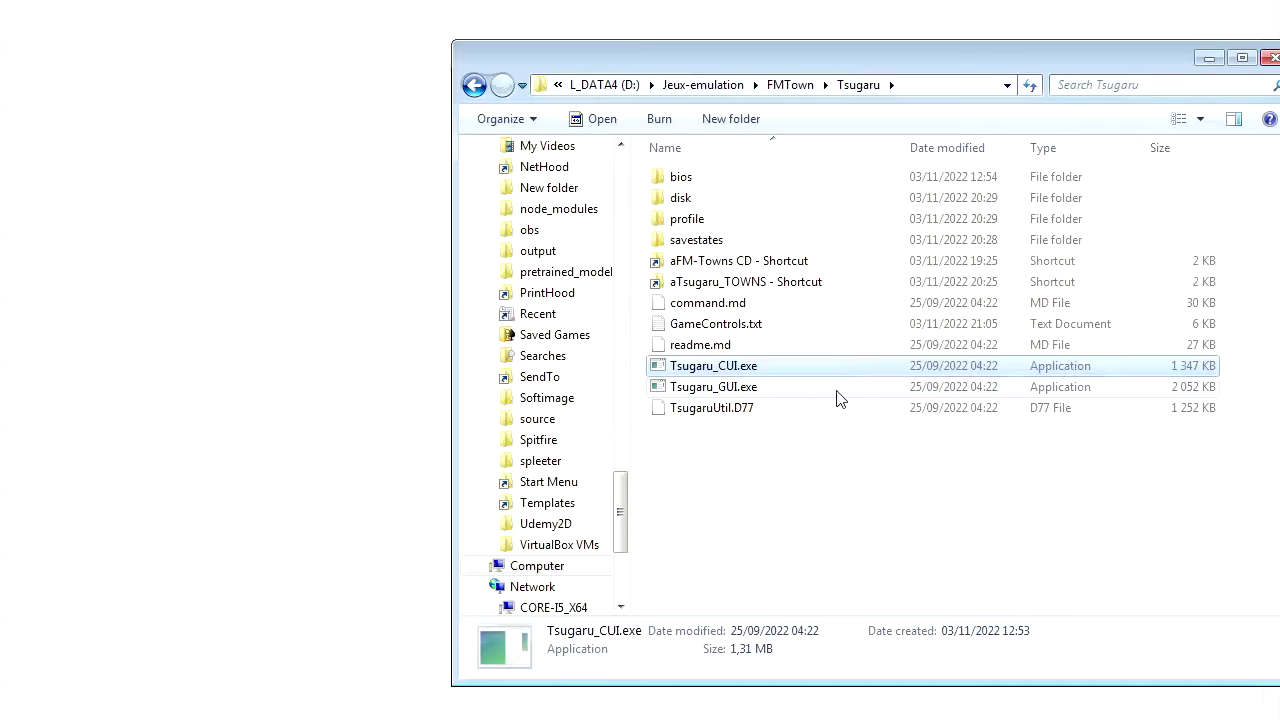
pyautogui.doubleClick(837, 390)
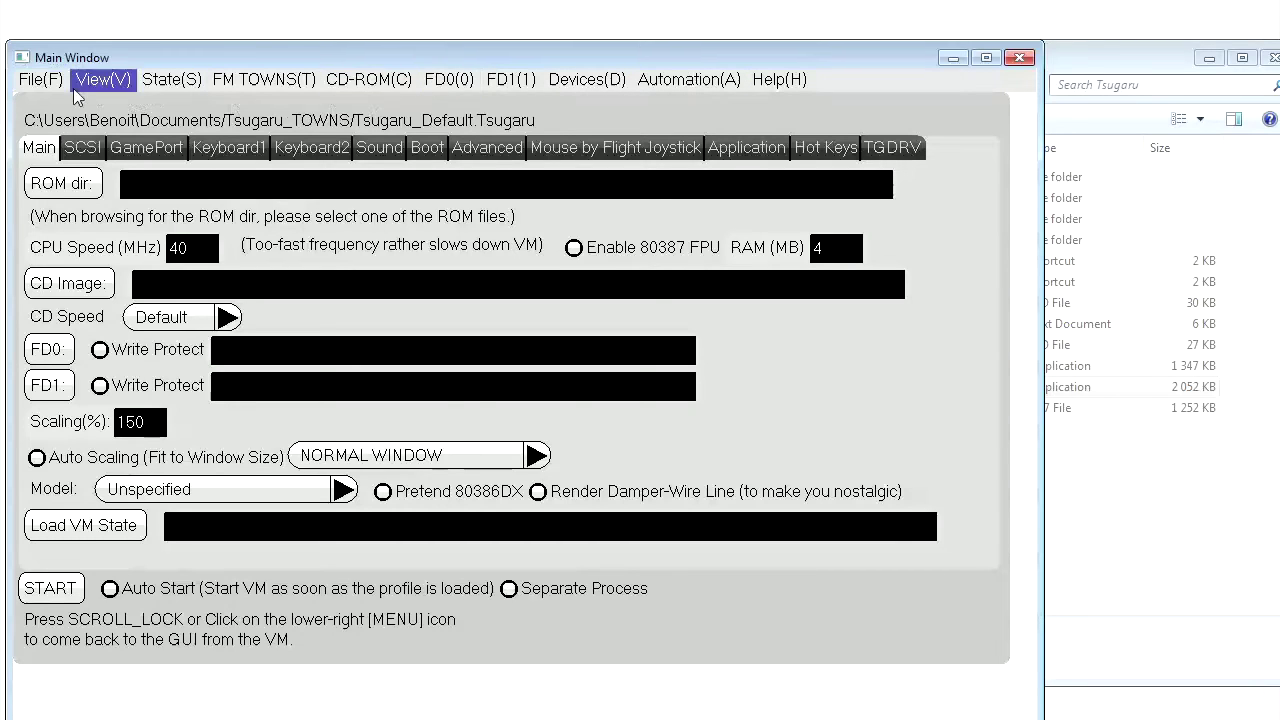
# Copy the full path of the Tsugaru bios folder from the file manager for use as the ROM directory
pyautogui.click(62, 183)
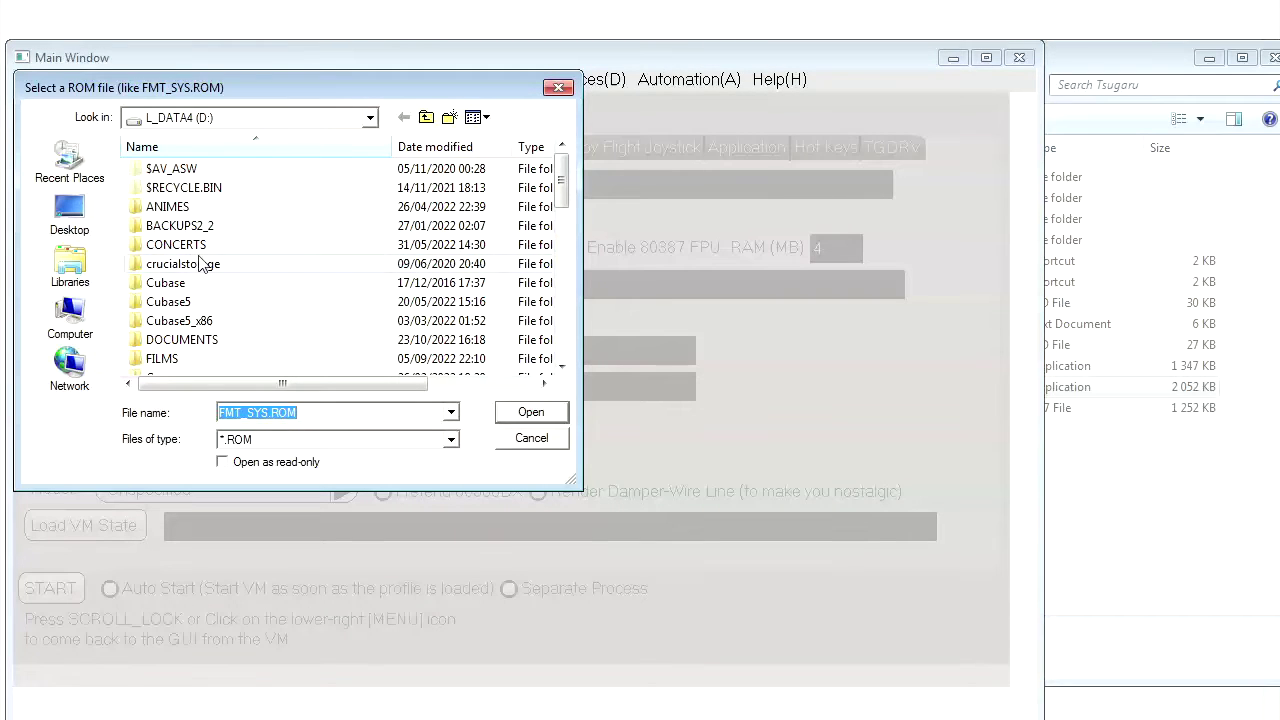
pyautogui.click(1078, 305)
pyautogui.doubleClick(745, 177)
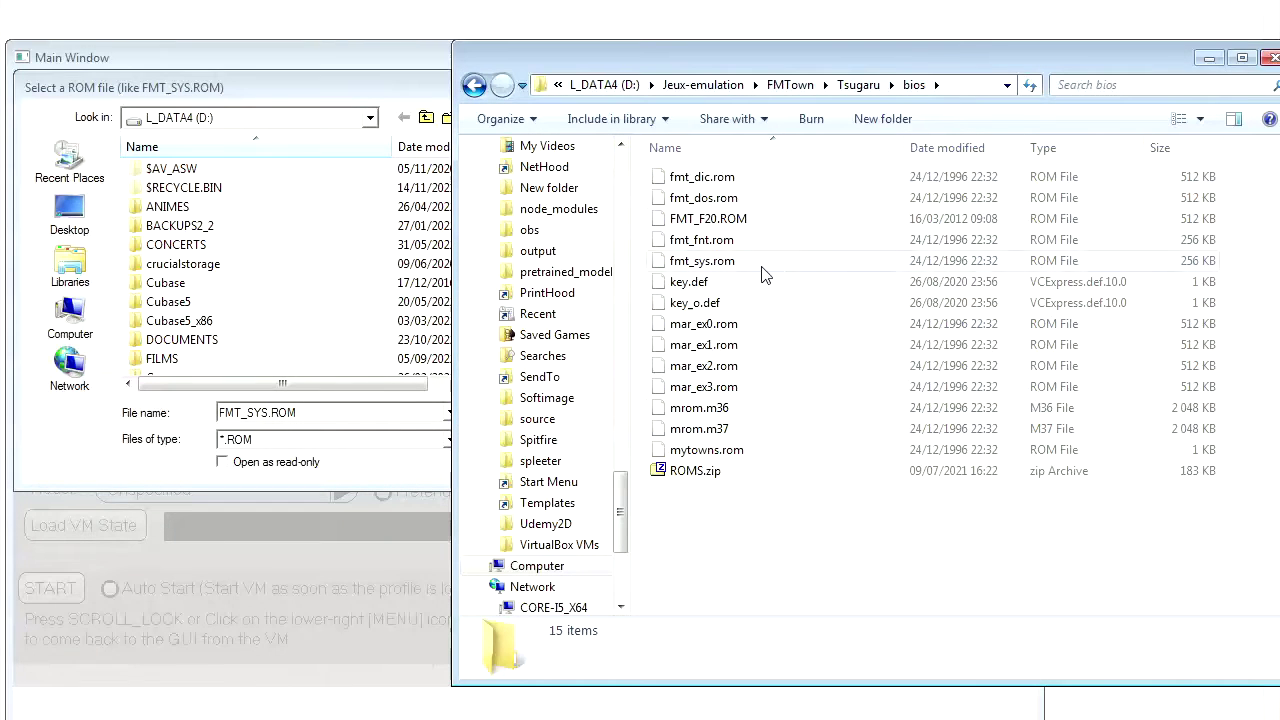
pyautogui.click(966, 86)
pyautogui.hotkey('ctrl', 'c')
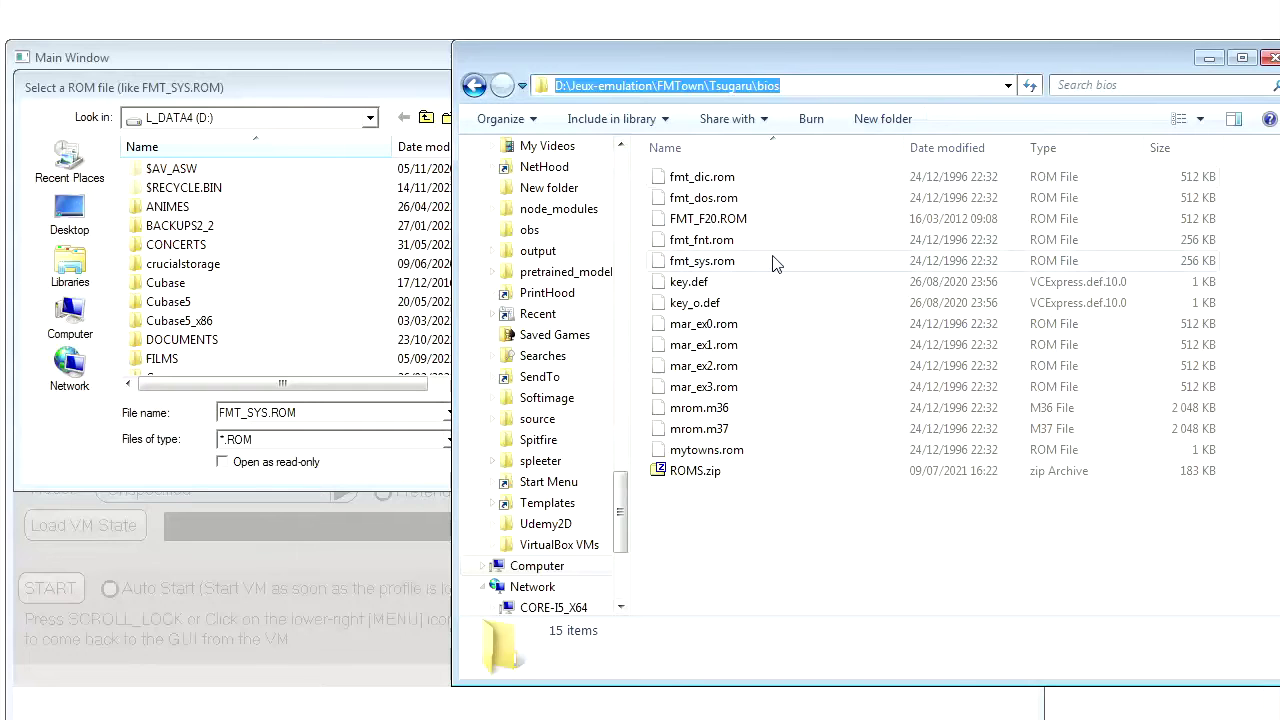
# Set the emulator's ROM directory to D:\Jeux-emulation\FMTown\Tsugaru\bios, choosing FMT_SYS.ROM as the ROM file
pyautogui.click(410, 101)
pyautogui.click(557, 87)
pyautogui.click(397, 186)
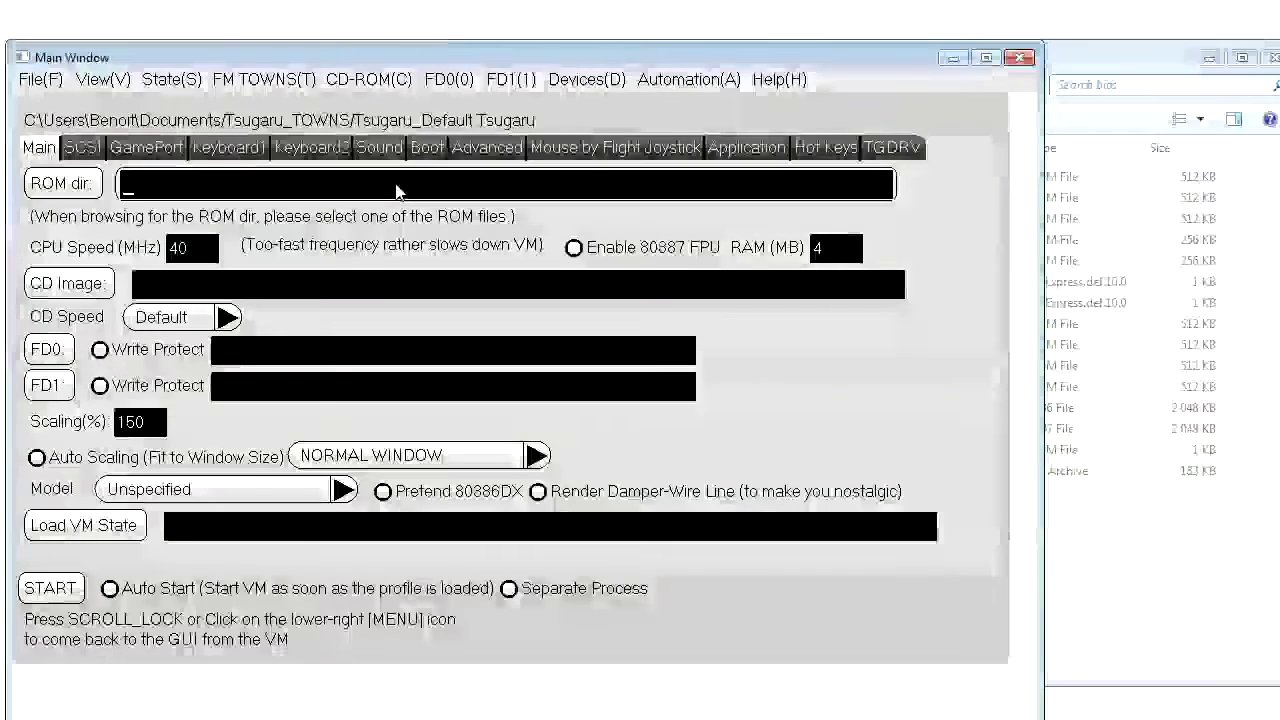
pyautogui.hotkey('ctrl', 'v')
pyautogui.click(61, 184)
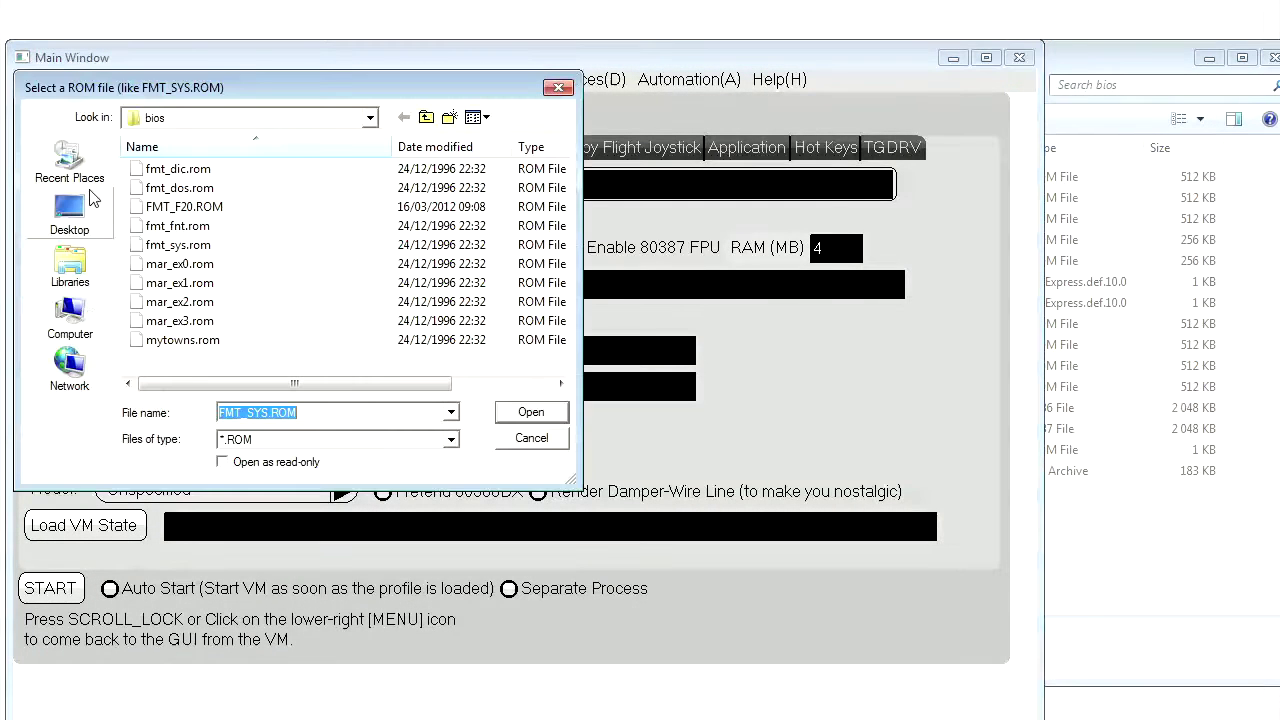
pyautogui.click(531, 414)
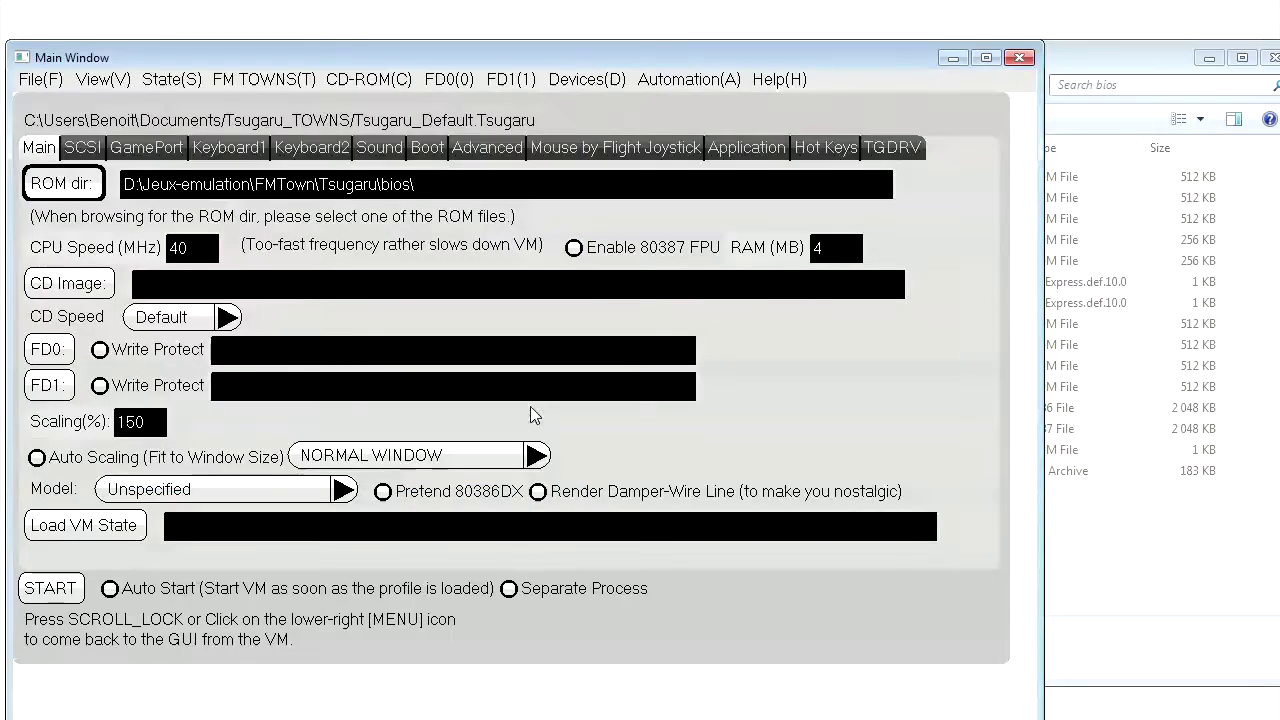
# Save the current emulator profile as the default
pyautogui.click(42, 82)
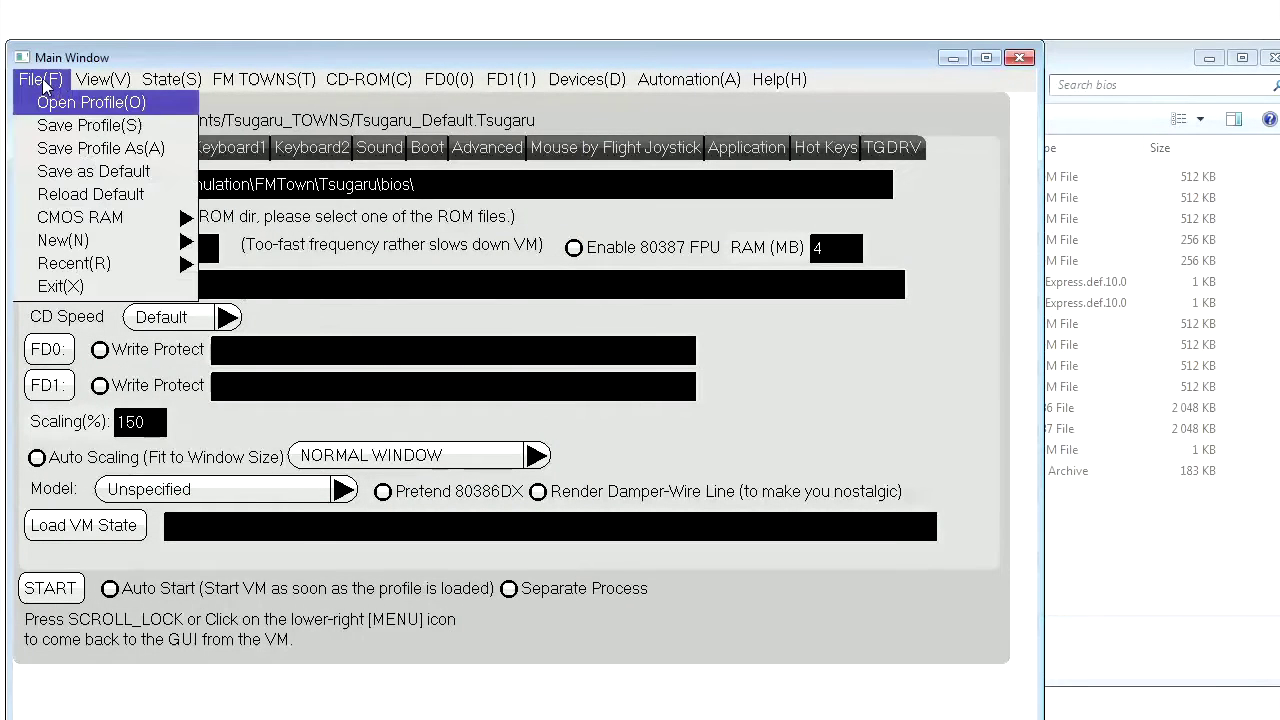
pyautogui.click(93, 171)
pyautogui.click(62, 143)
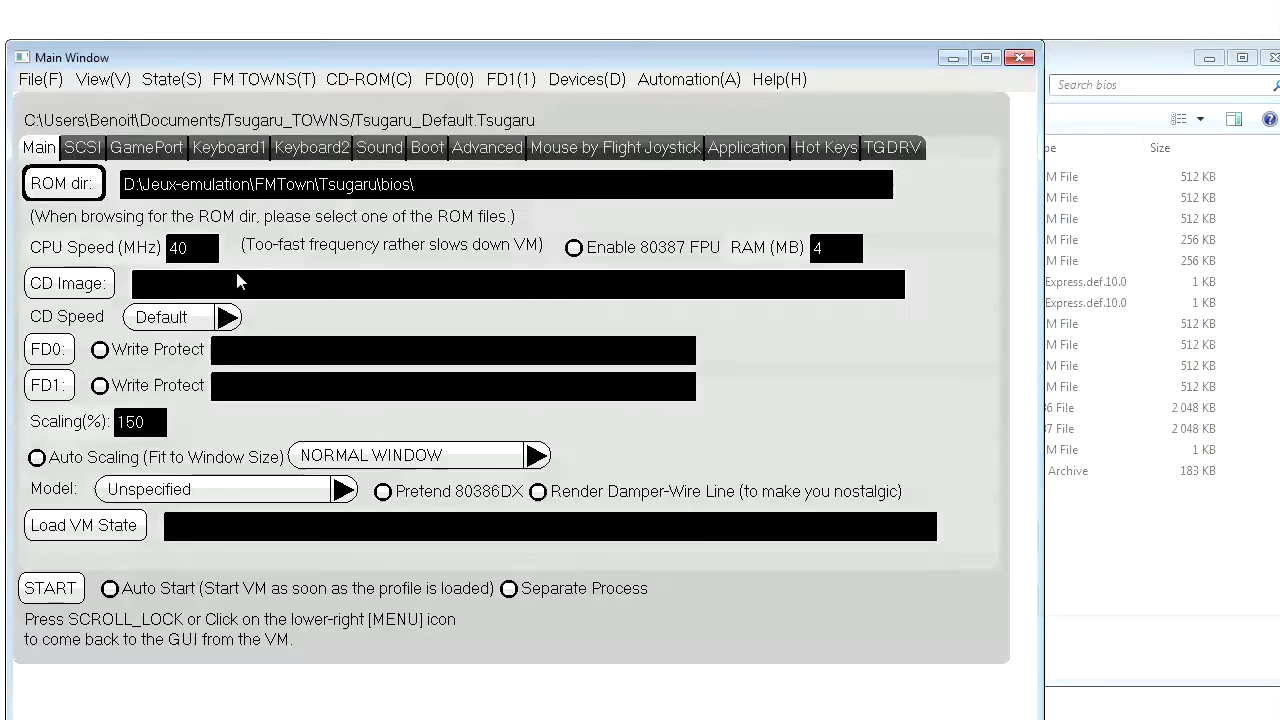
# Load Splatterhouse (1992)(Ving)(Jp-En).cue from the FM-Towns CD folder as the CD image
pyautogui.click(108, 287)
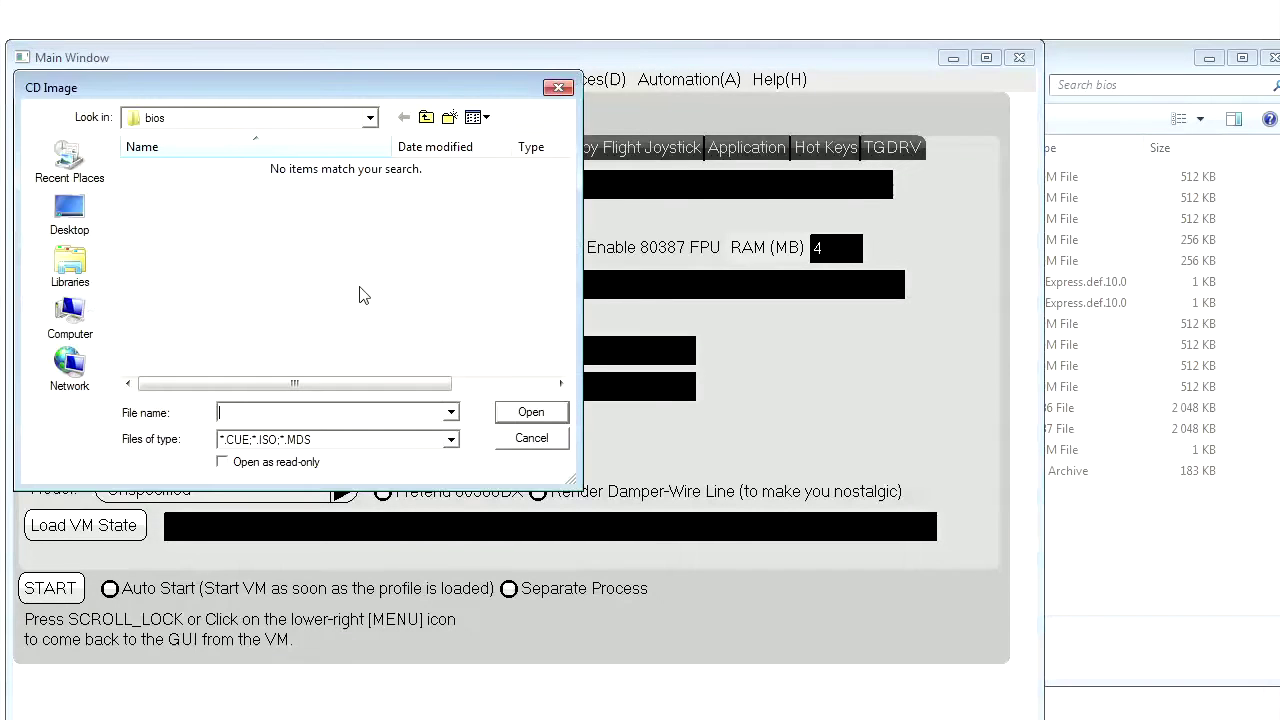
pyautogui.click(426, 118)
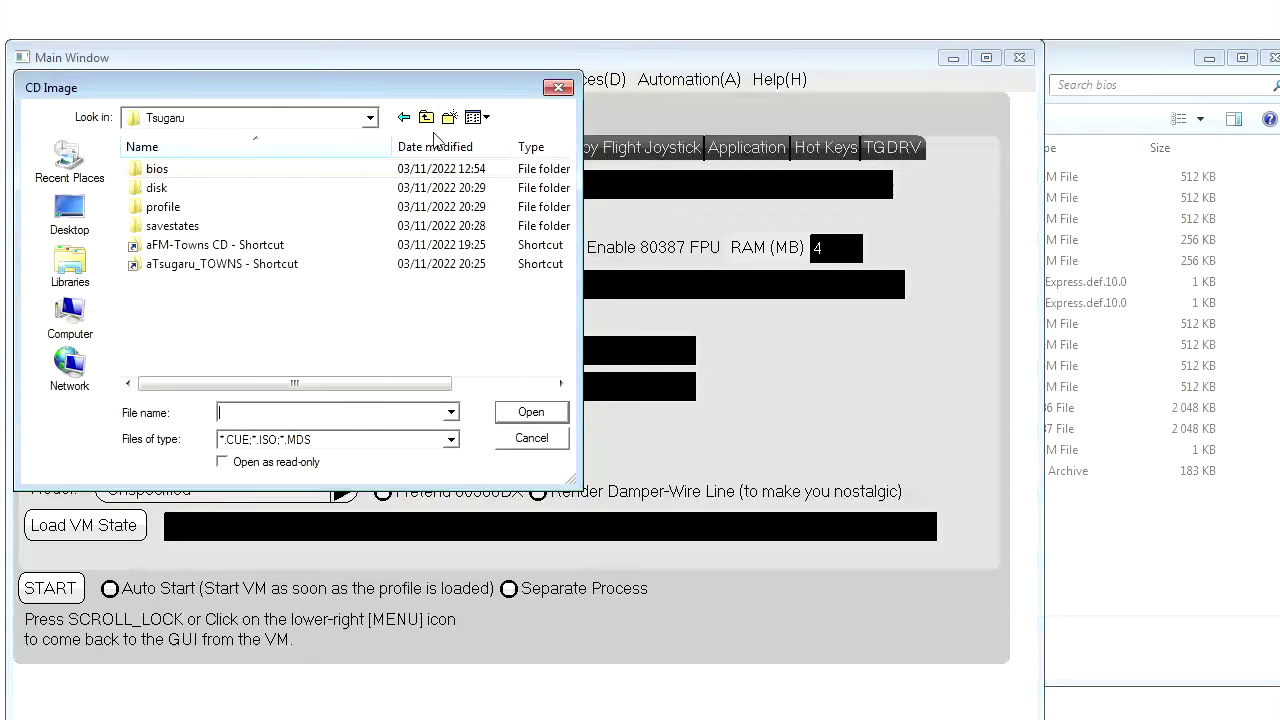
pyautogui.doubleClick(310, 245)
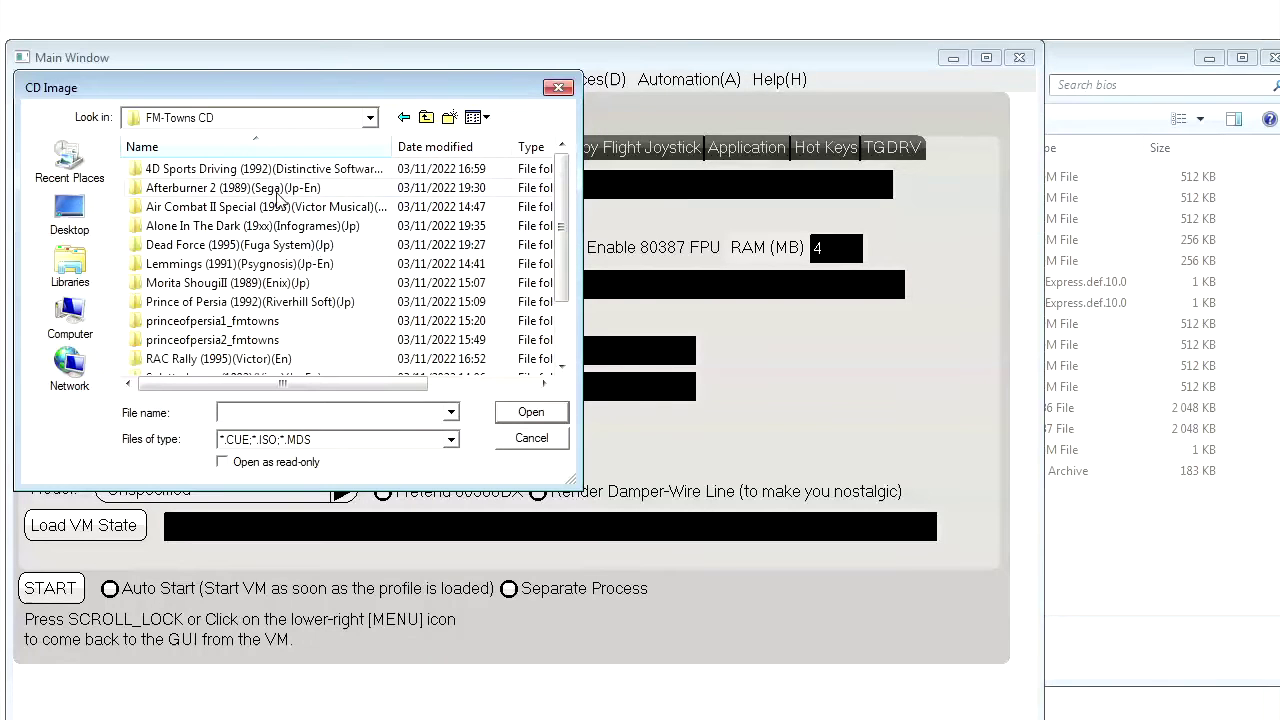
pyautogui.scroll(-2, 284, 266)
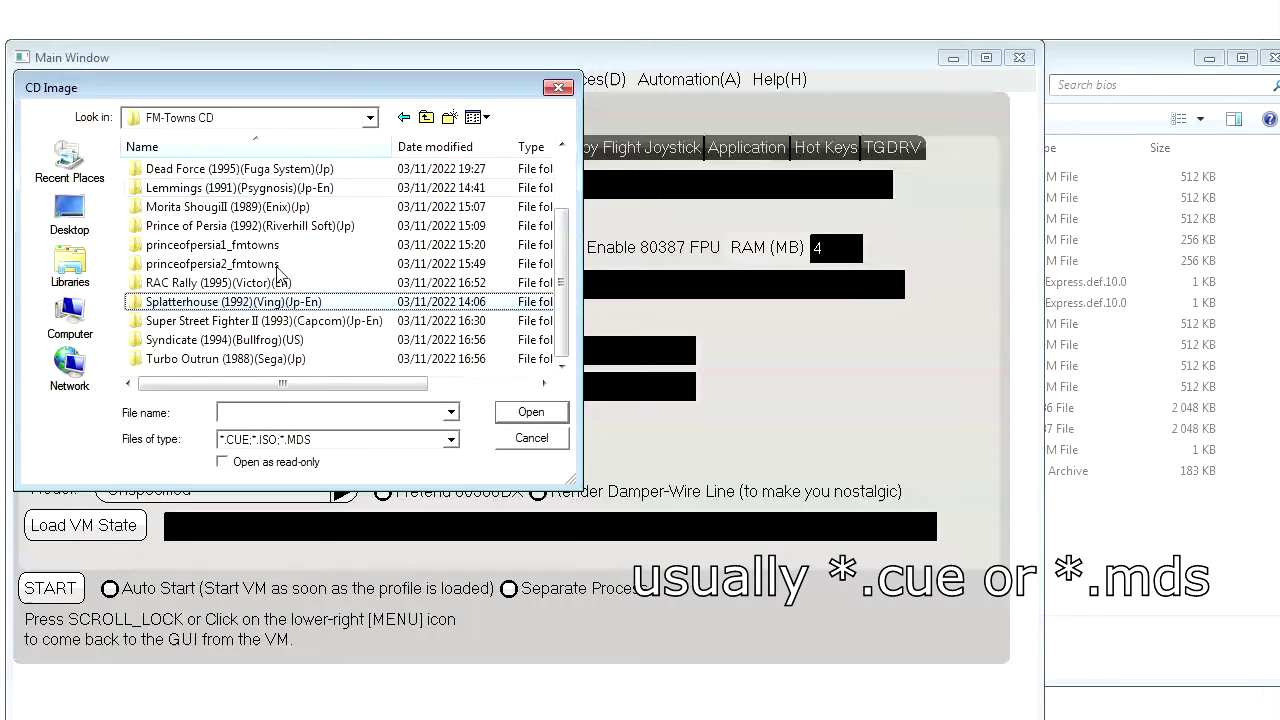
pyautogui.press('Return')
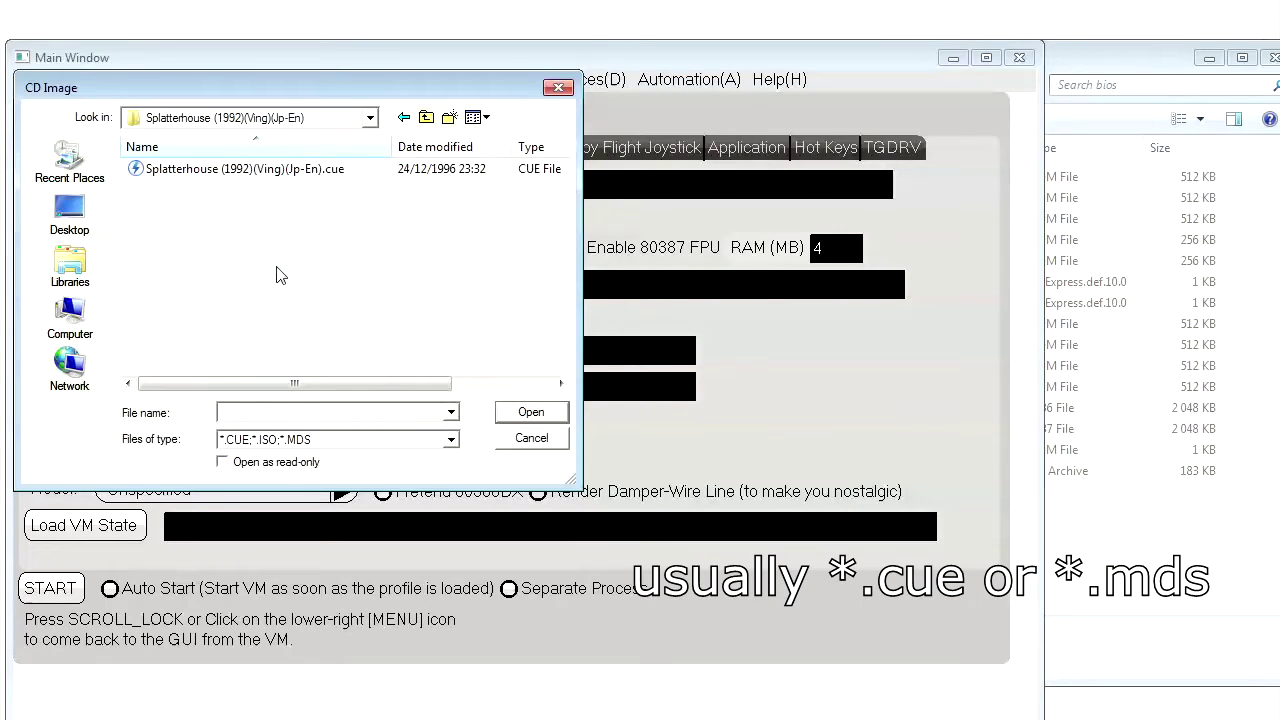
pyautogui.doubleClick(241, 170)
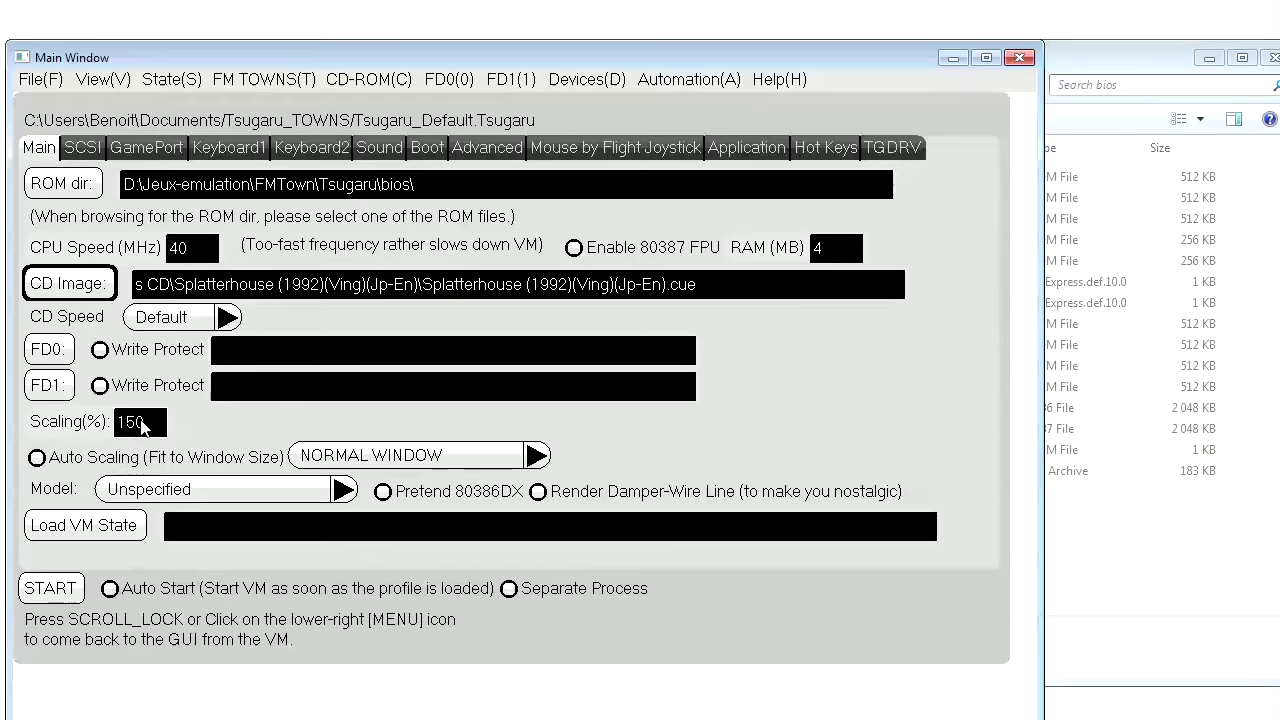
# Start the virtual machine to test booting Splatterhouse, and close the emulator at the game's title menu
pyautogui.click(52, 589)
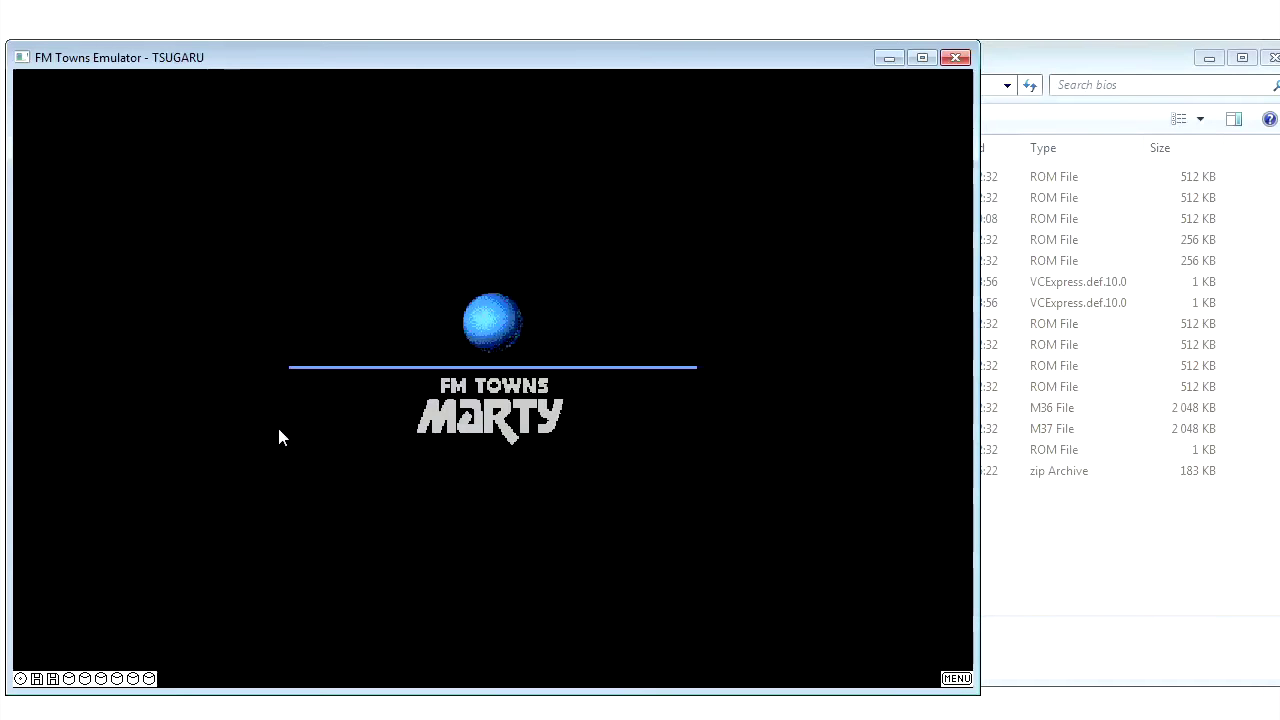
pyautogui.moveTo(272, 65); pyautogui.dragTo(437, 1)
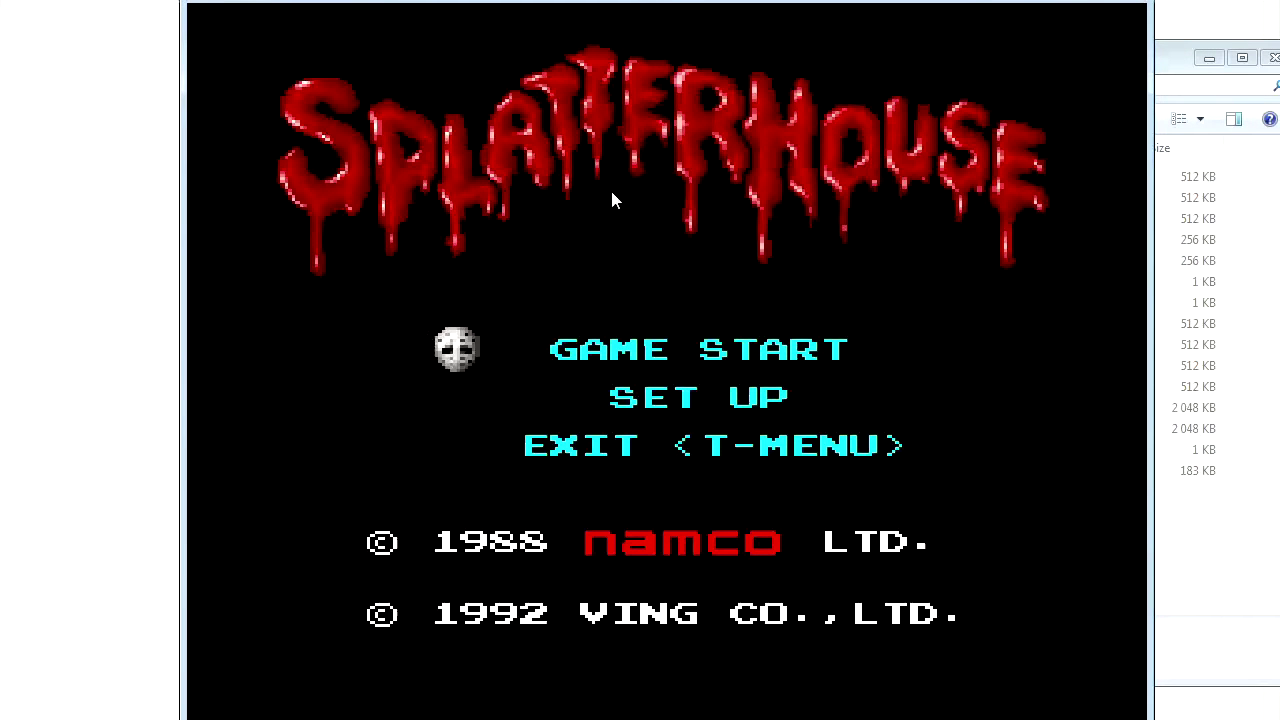
pyautogui.hotkey('alt', 'F4')
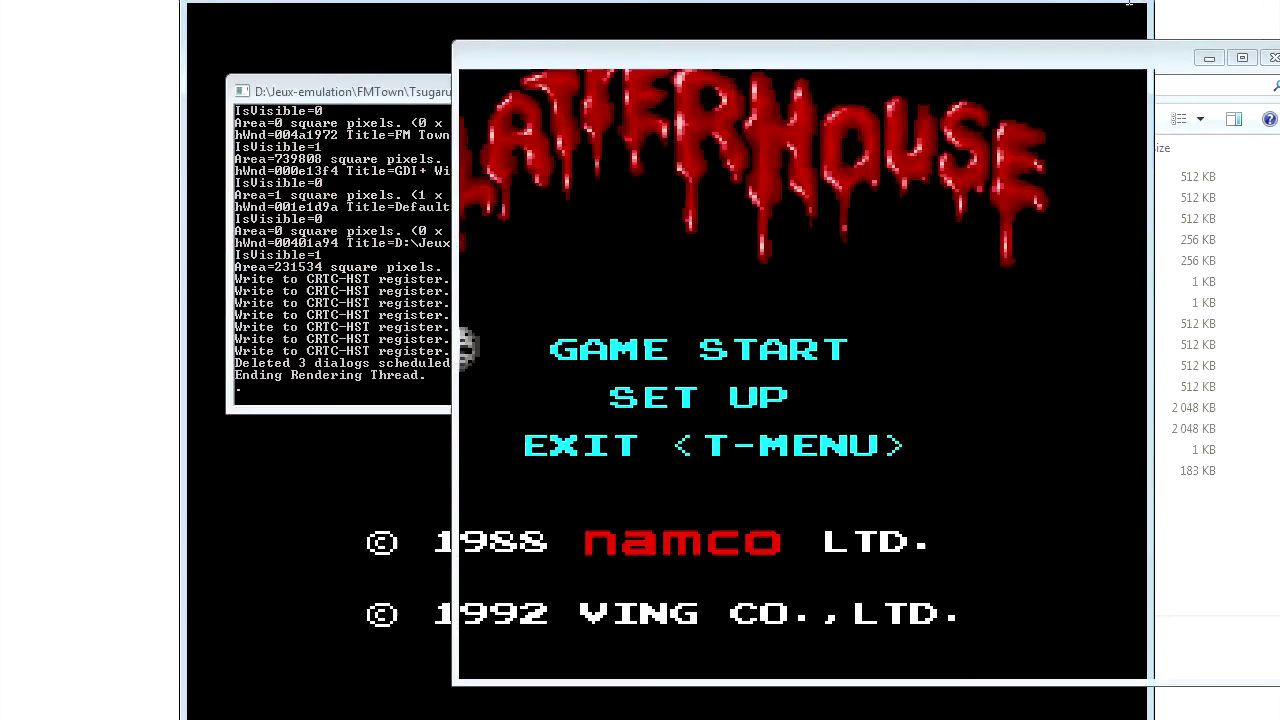
# Relaunch Tsugaru_GUI.exe from the Tsugaru folder and open its GamePort settings
pyautogui.click(858, 85)
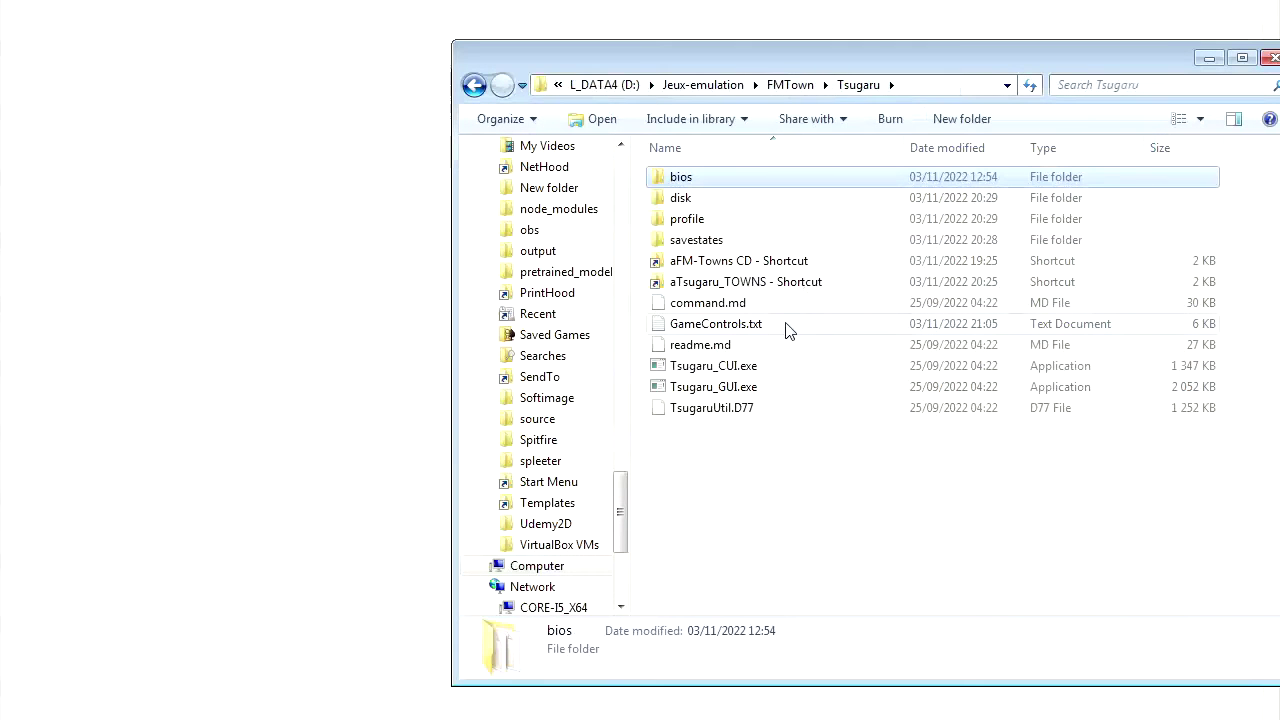
pyautogui.doubleClick(766, 387)
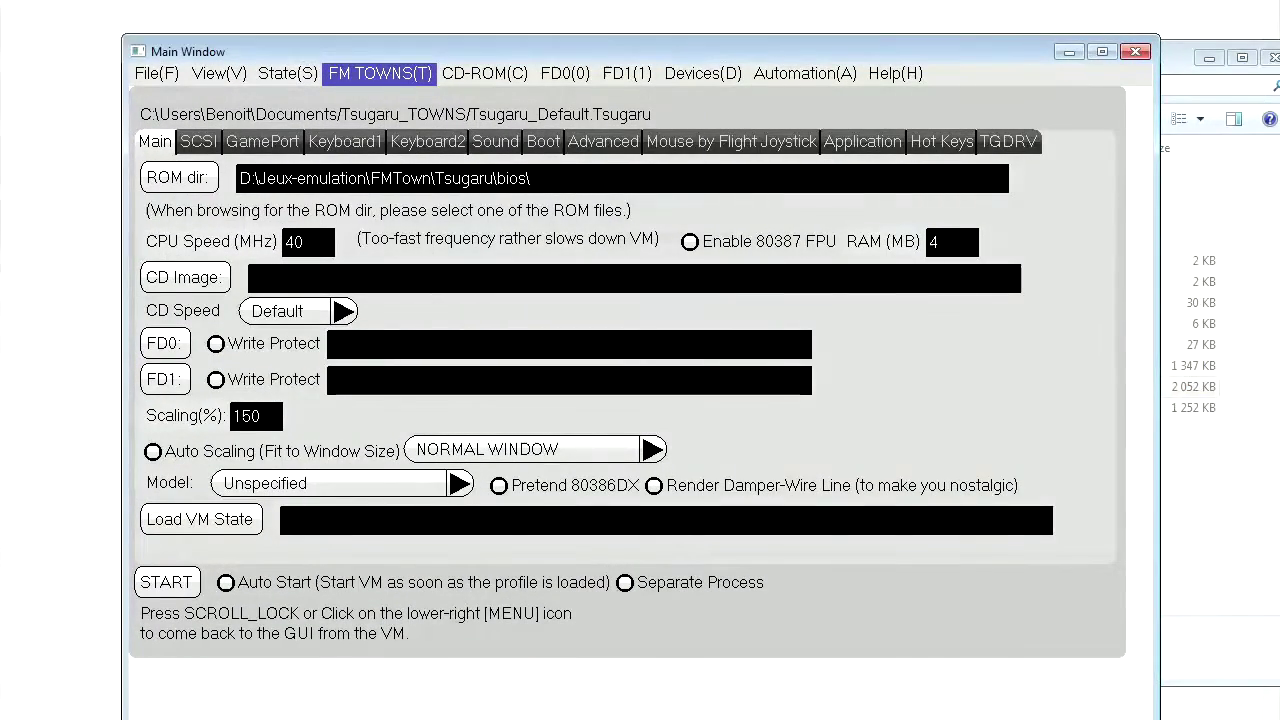
pyautogui.click(300, 138)
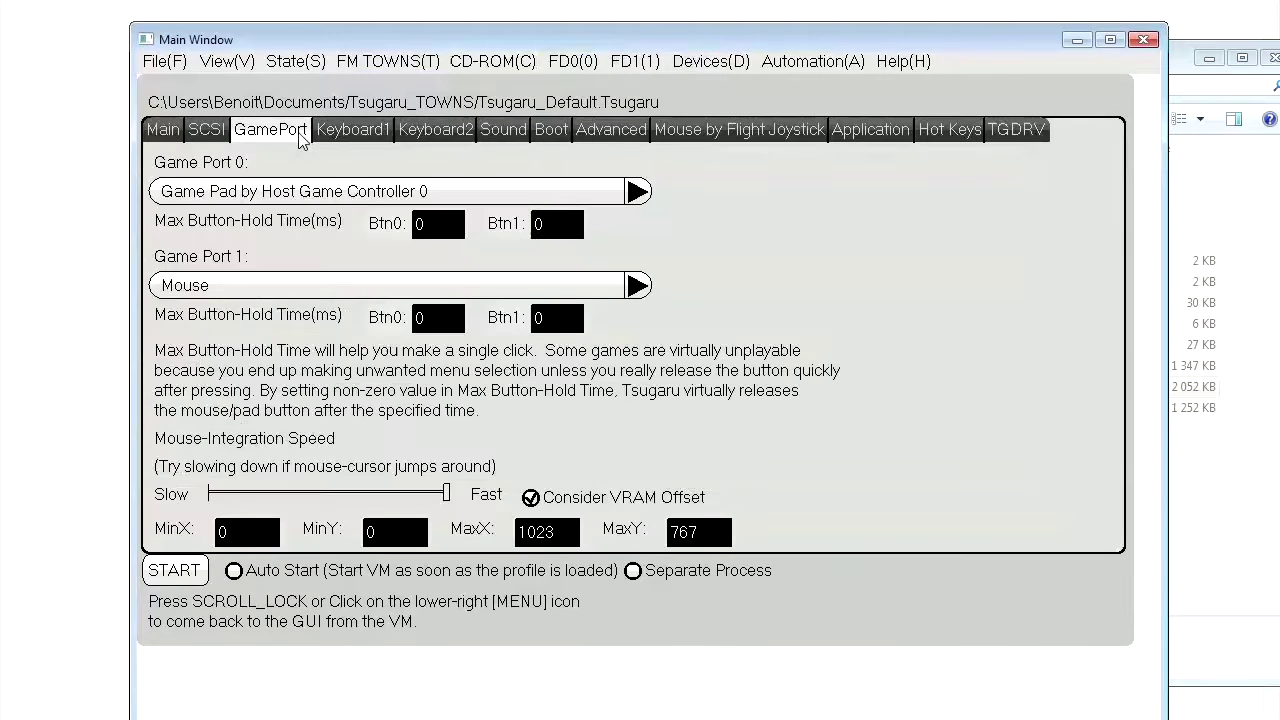
# Set Game Port 0 to Game Pad by Host Keyboard
pyautogui.click(308, 192)
pyautogui.scroll(3, 380, 322)
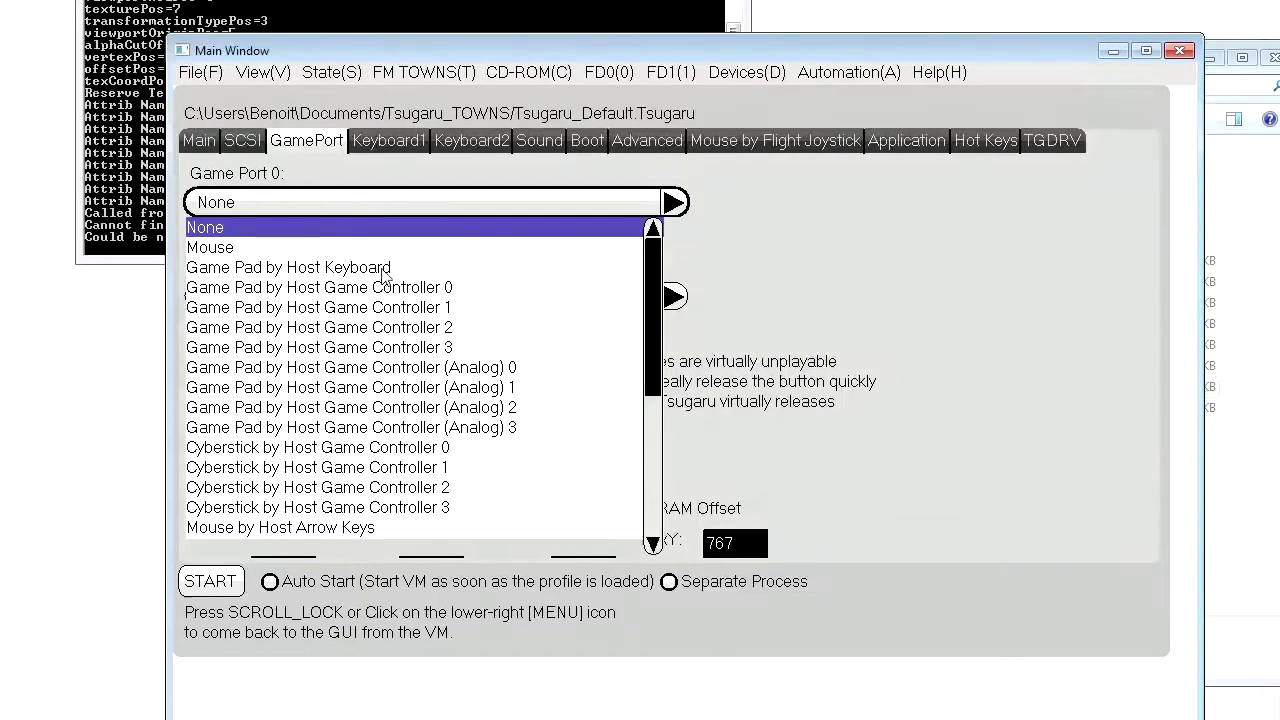
pyautogui.click(384, 268)
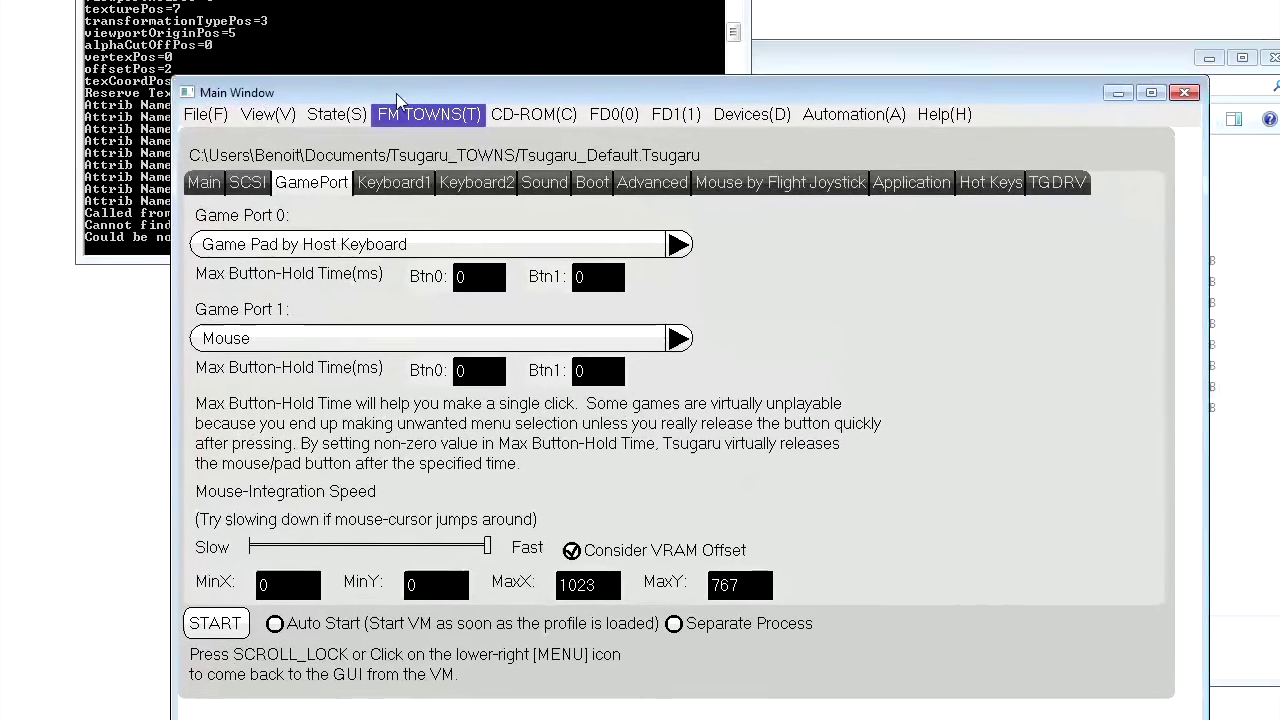
# Start the virtual machine from the Main settings to boot Splatterhouse, and shift the emulator window up to show the whole game screen
pyautogui.click(199, 172)
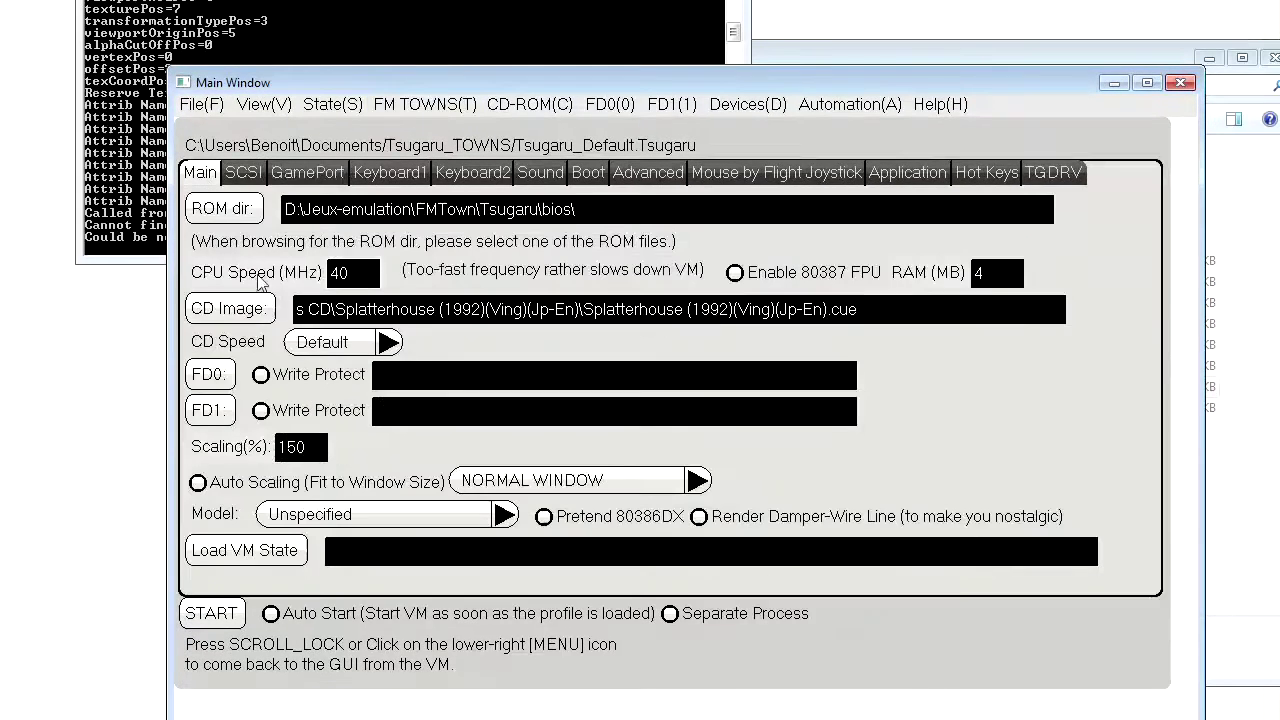
pyautogui.click(230, 620)
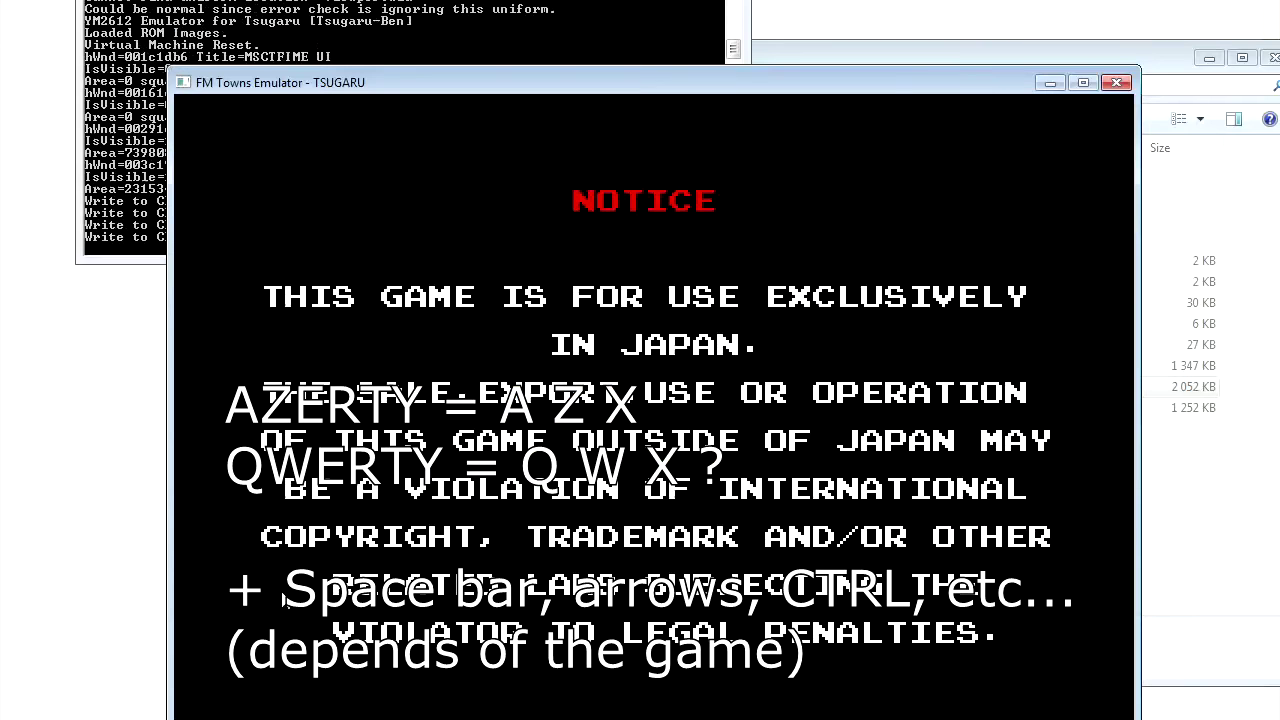
pyautogui.moveTo(432, 88); pyautogui.dragTo(427, 5)
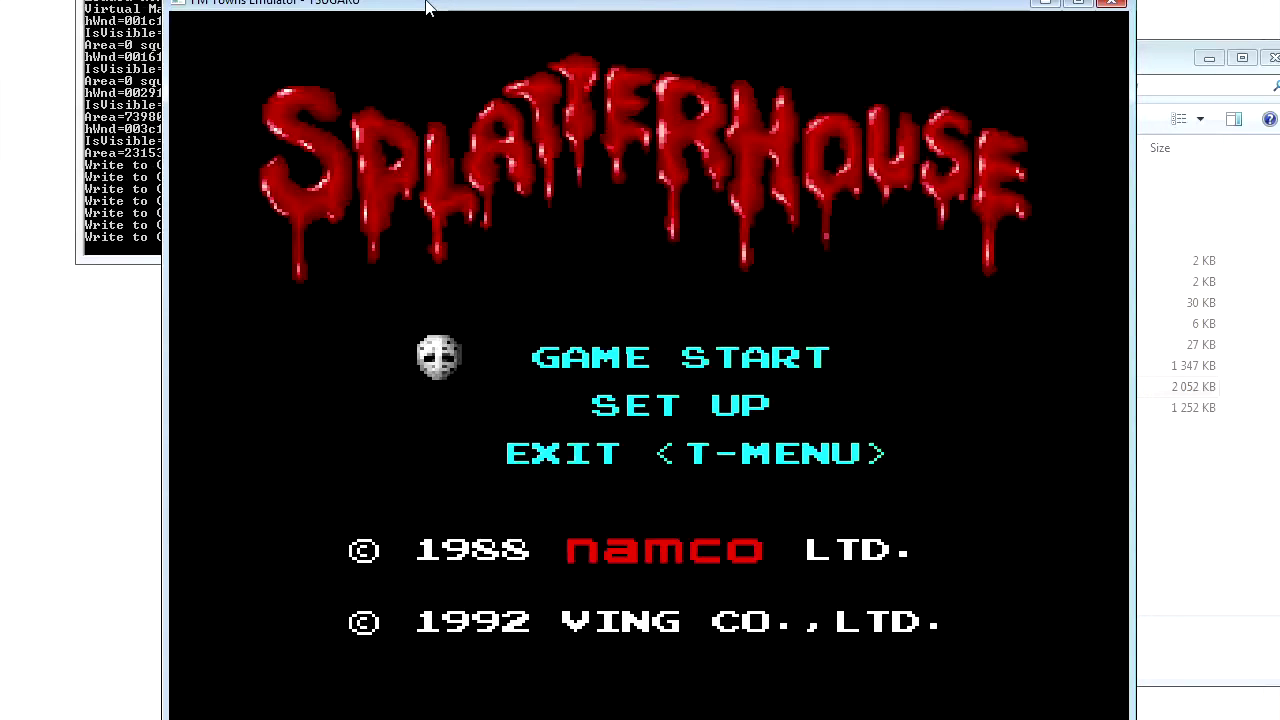
# Test menu navigation on the Splatterhouse title screen and choose Game Start
pyautogui.press('Down')
pyautogui.press('Down')
pyautogui.press('Up')
pyautogui.press('Up')
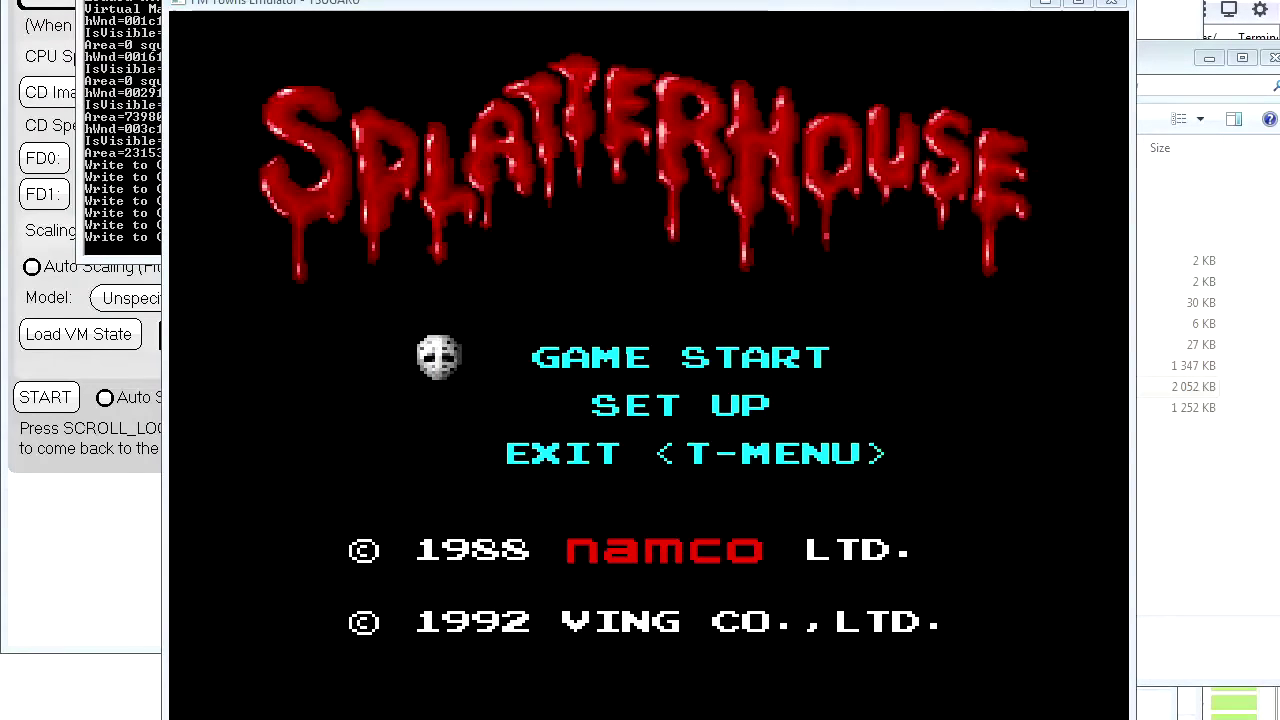
pyautogui.press('Return')
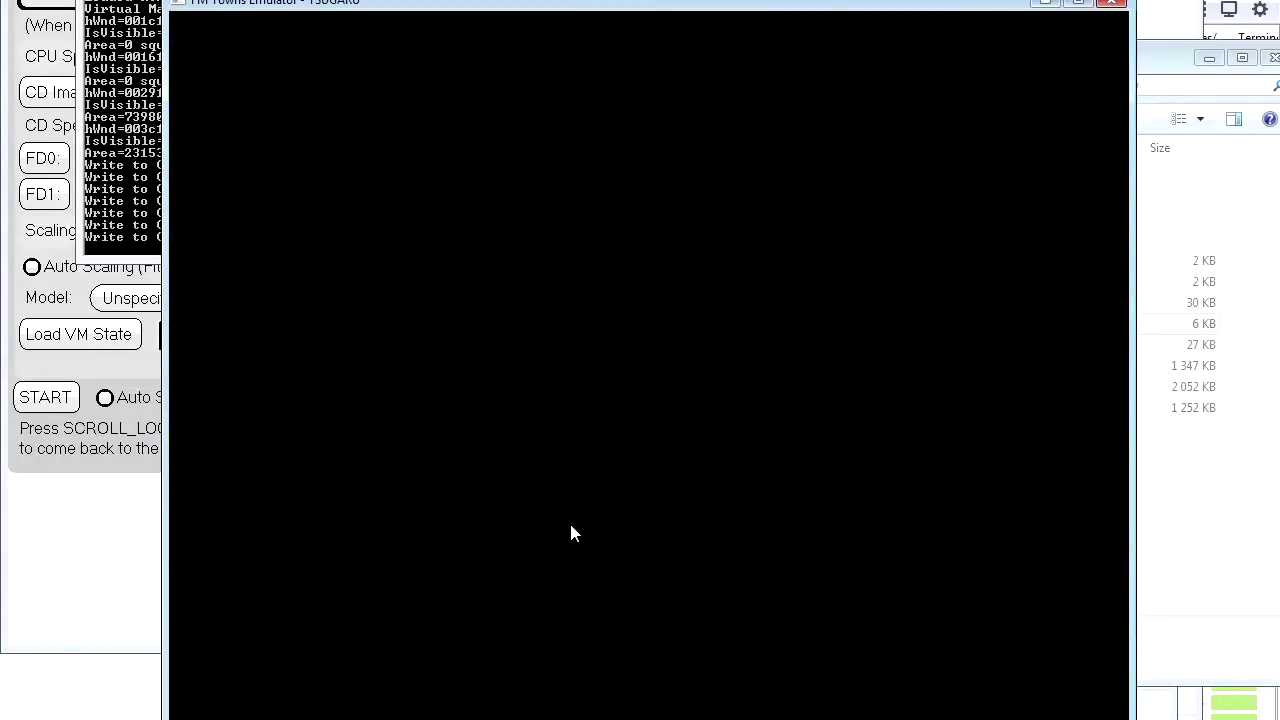
# Play the opening of Splatterhouse's first stage, walking, jumping and attacking enemies to try out the keyboard game pad controls
pyautogui.press('Right')
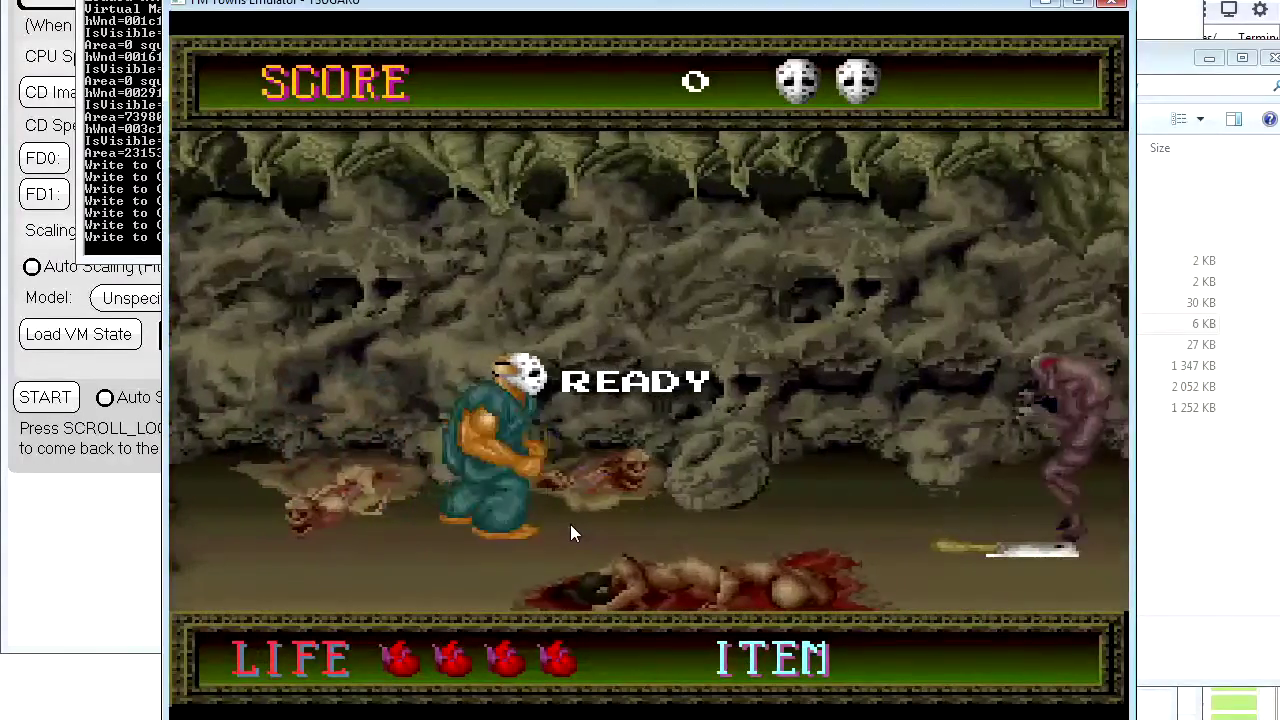
pyautogui.press('x')
pyautogui.press('z')
pyautogui.press('z')
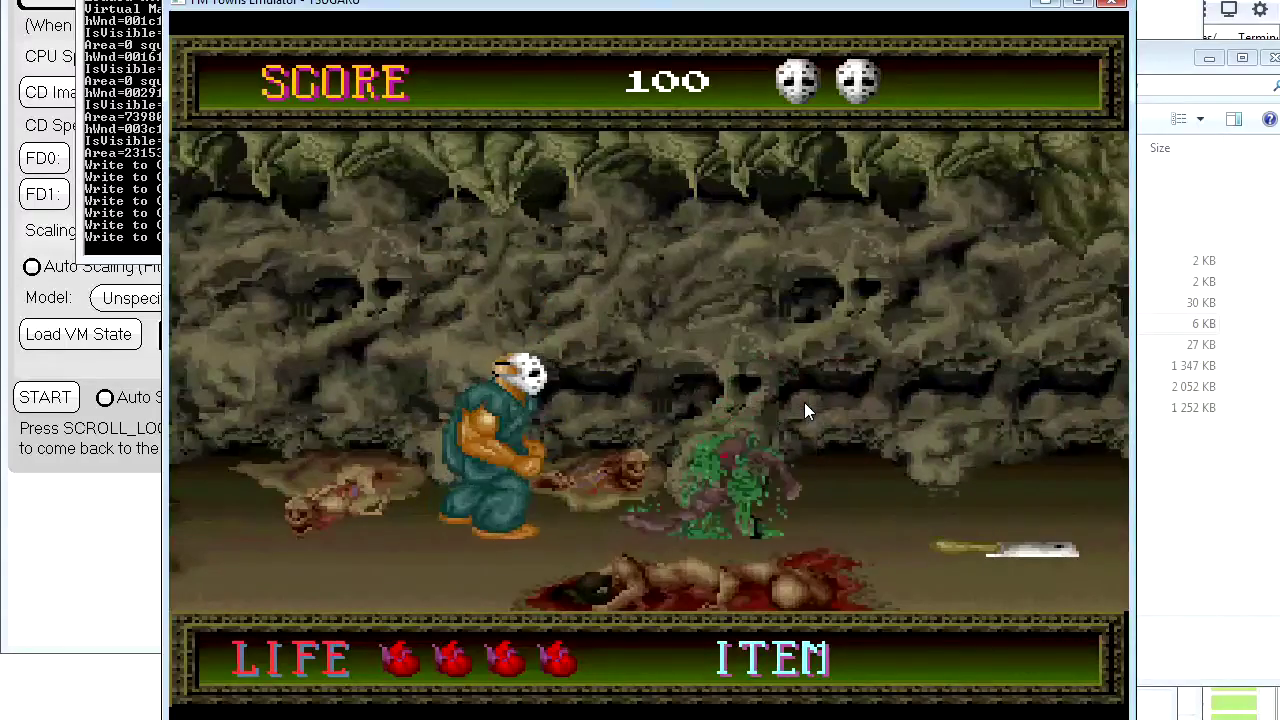
pyautogui.press('Right')
pyautogui.press('z')
pyautogui.press('z')
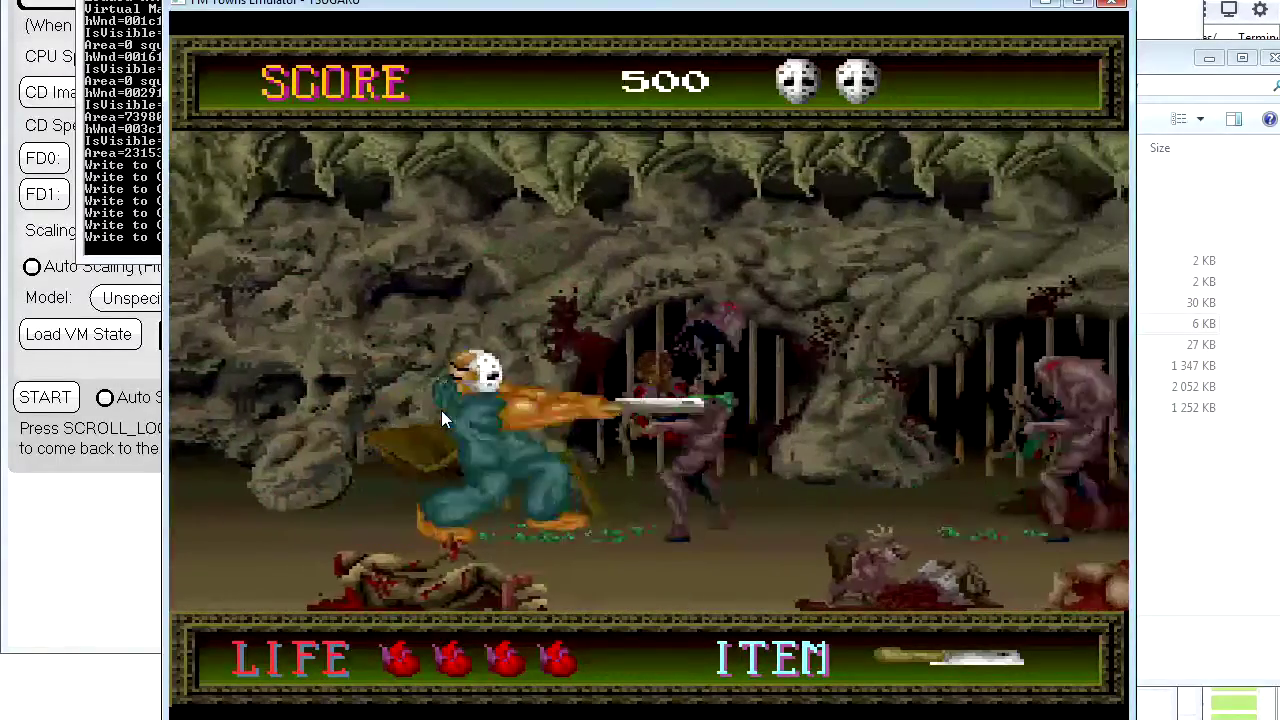
pyautogui.press('Right')
pyautogui.press('Left')
pyautogui.press('z')
pyautogui.press('Right')
pyautogui.press('z')
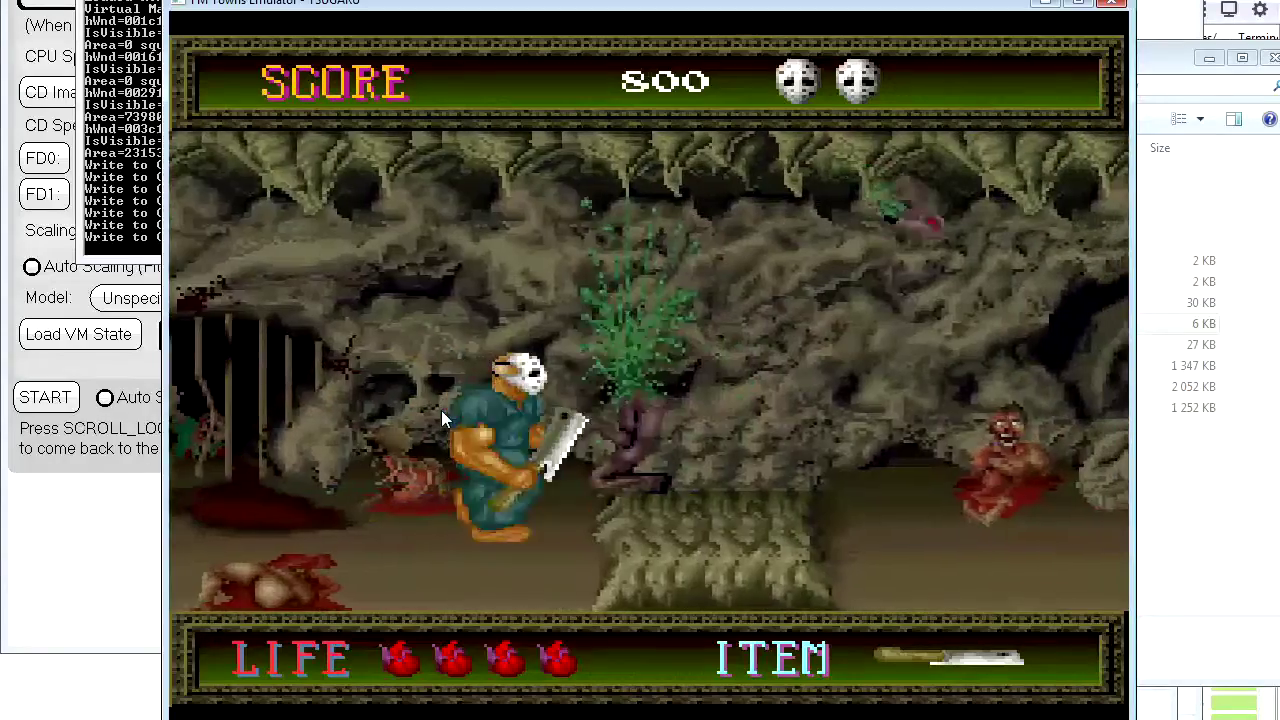
pyautogui.press('x')
pyautogui.press('z')
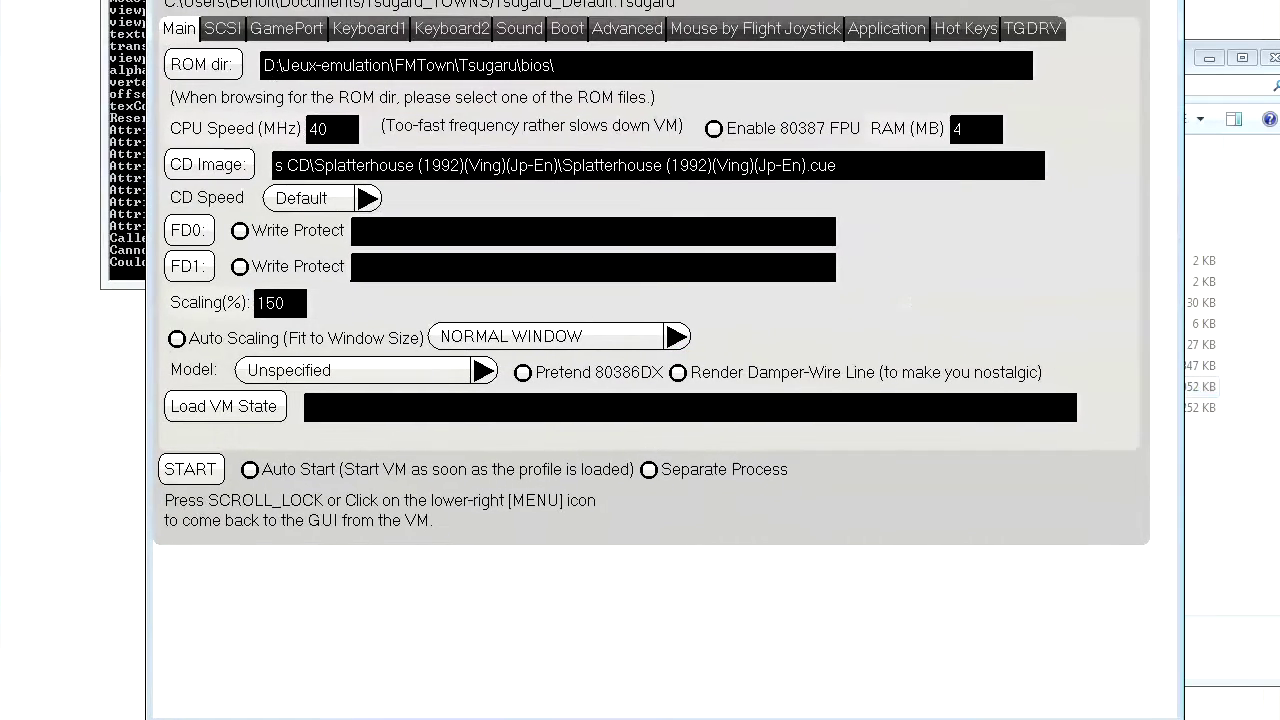
# Create a new 1232KB floppy disk image named Example_pop1.d77 in the Tsugaru_TOWNS folder
pyautogui.click(190, 18)
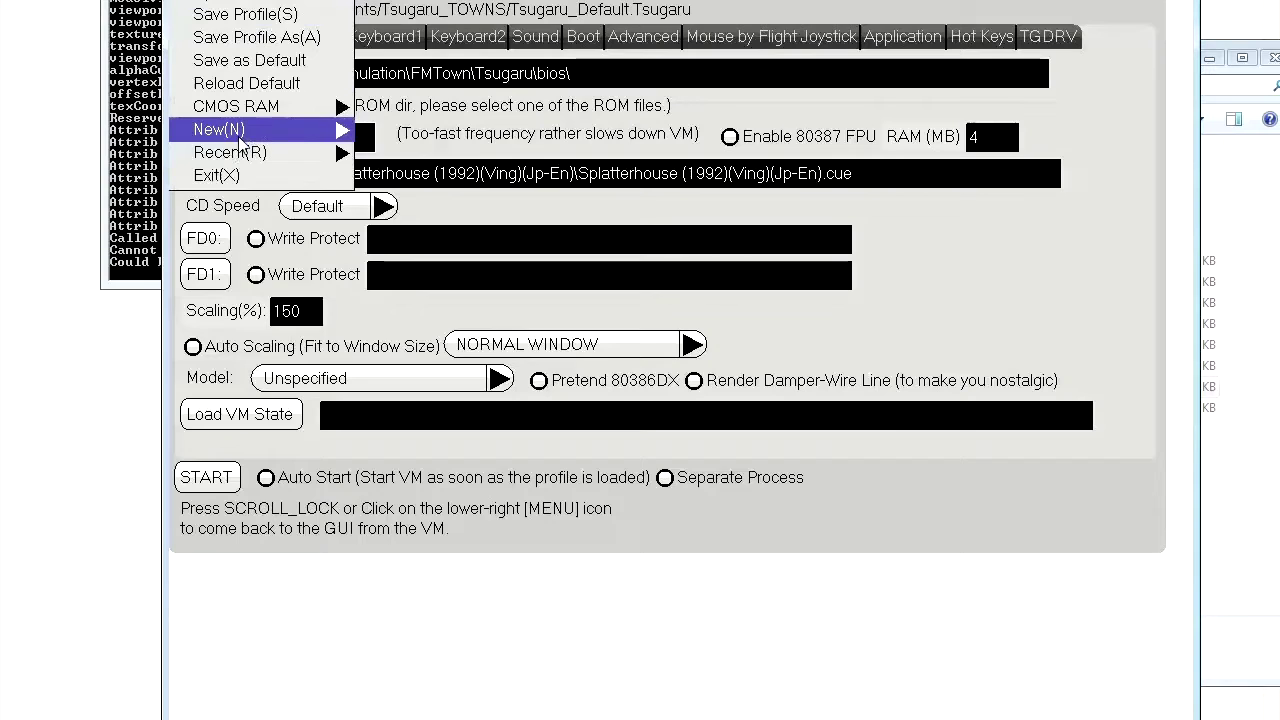
pyautogui.click(238, 138)
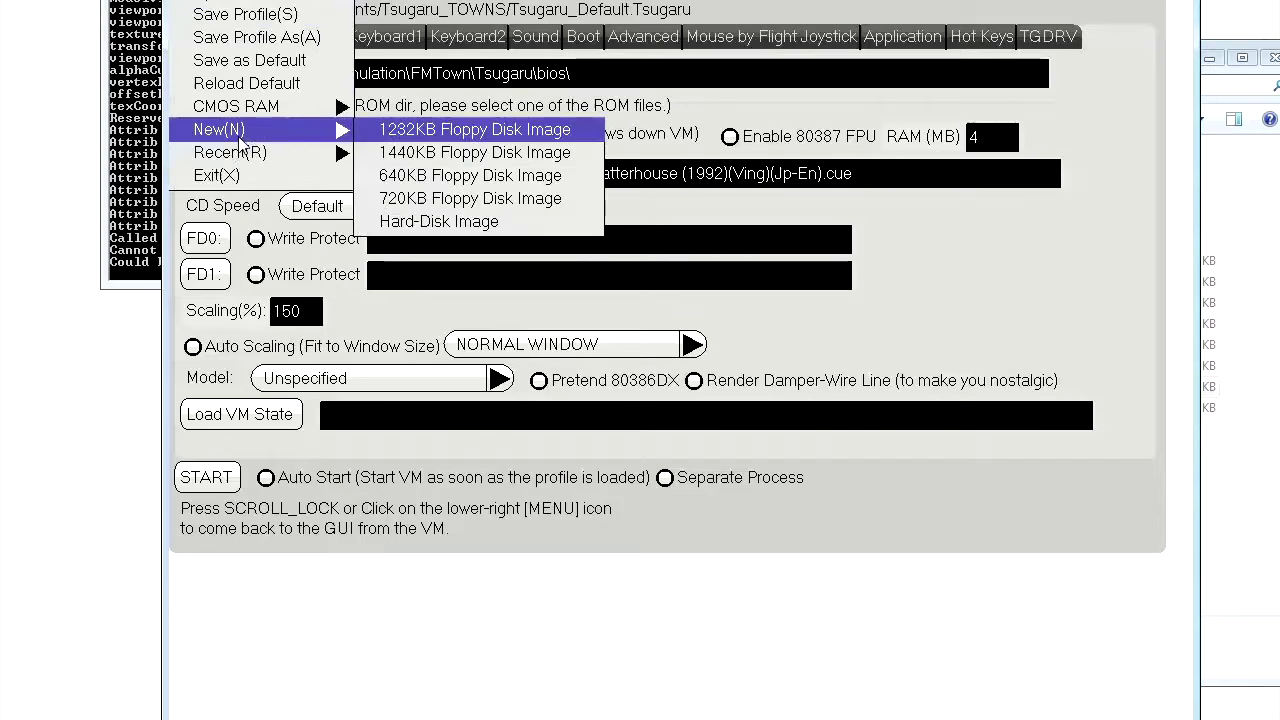
pyautogui.click(437, 140)
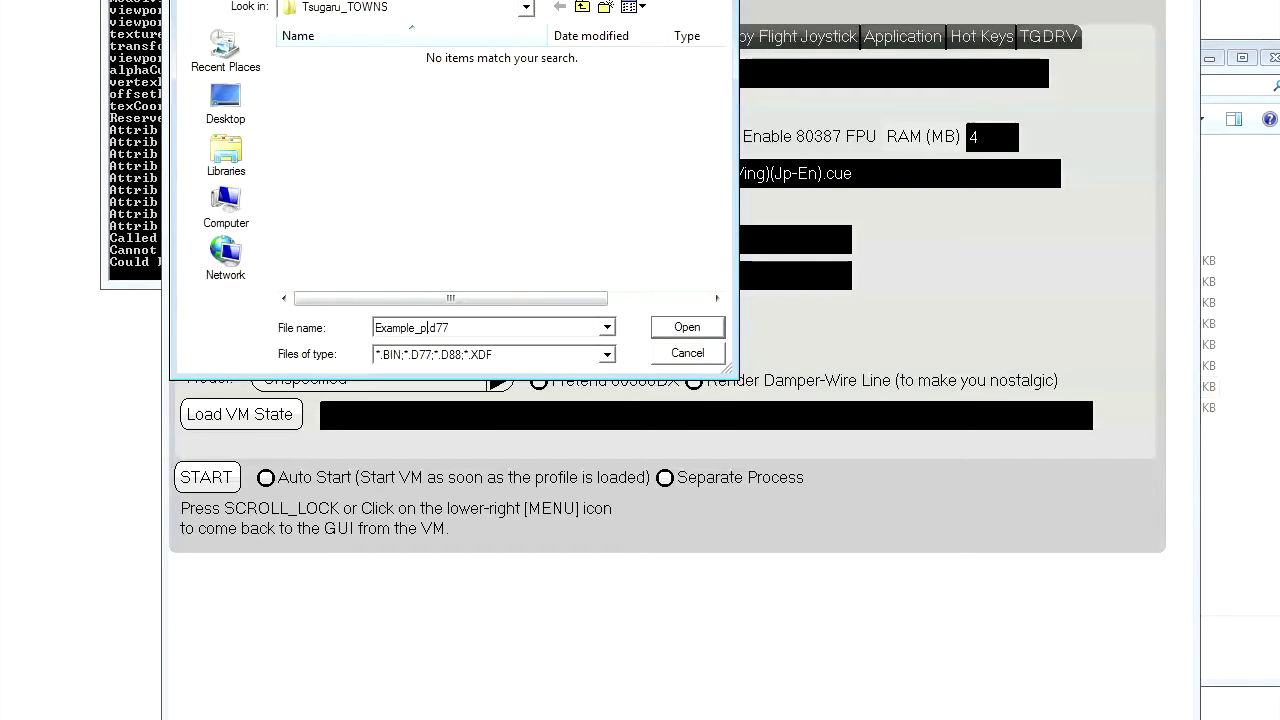
pyautogui.click(687, 328)
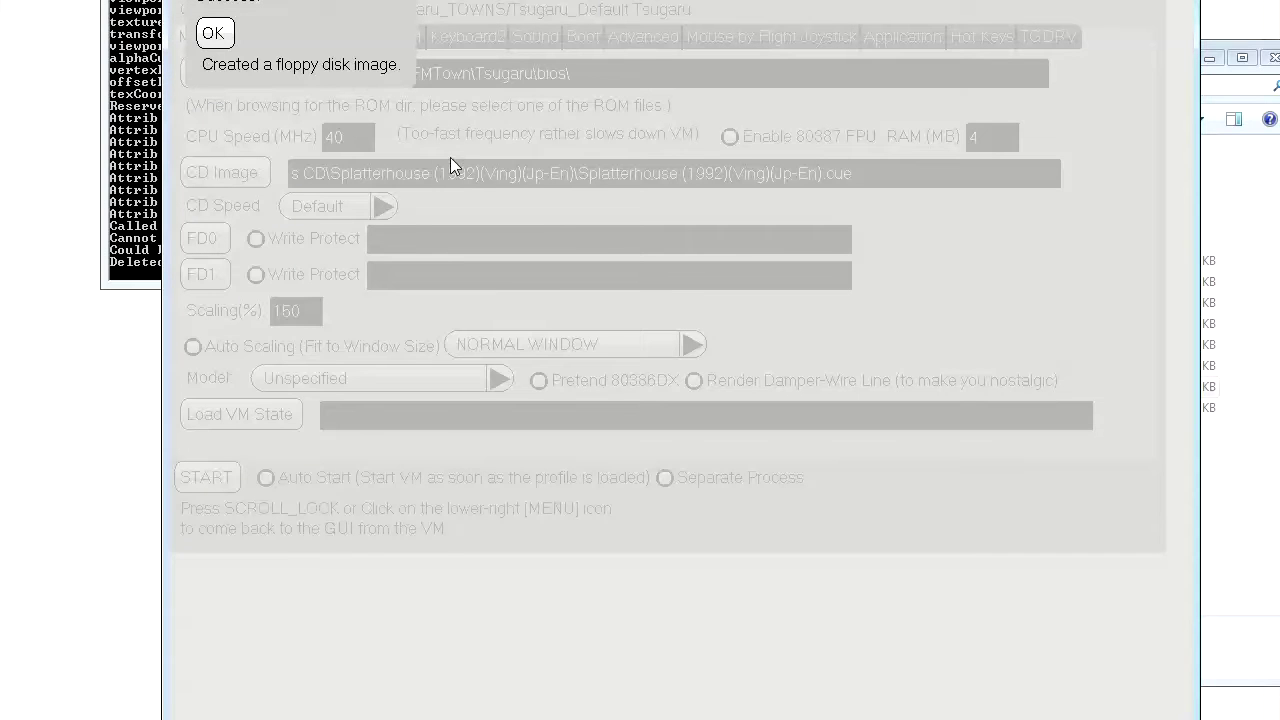
pyautogui.click(213, 33)
# Mount Example_pop1.d77.BIN as the FD0 floppy disk, reaching it through the aTsugaru_TOWNS shortcut in the Tsugaru folder
pyautogui.click(335, 174)
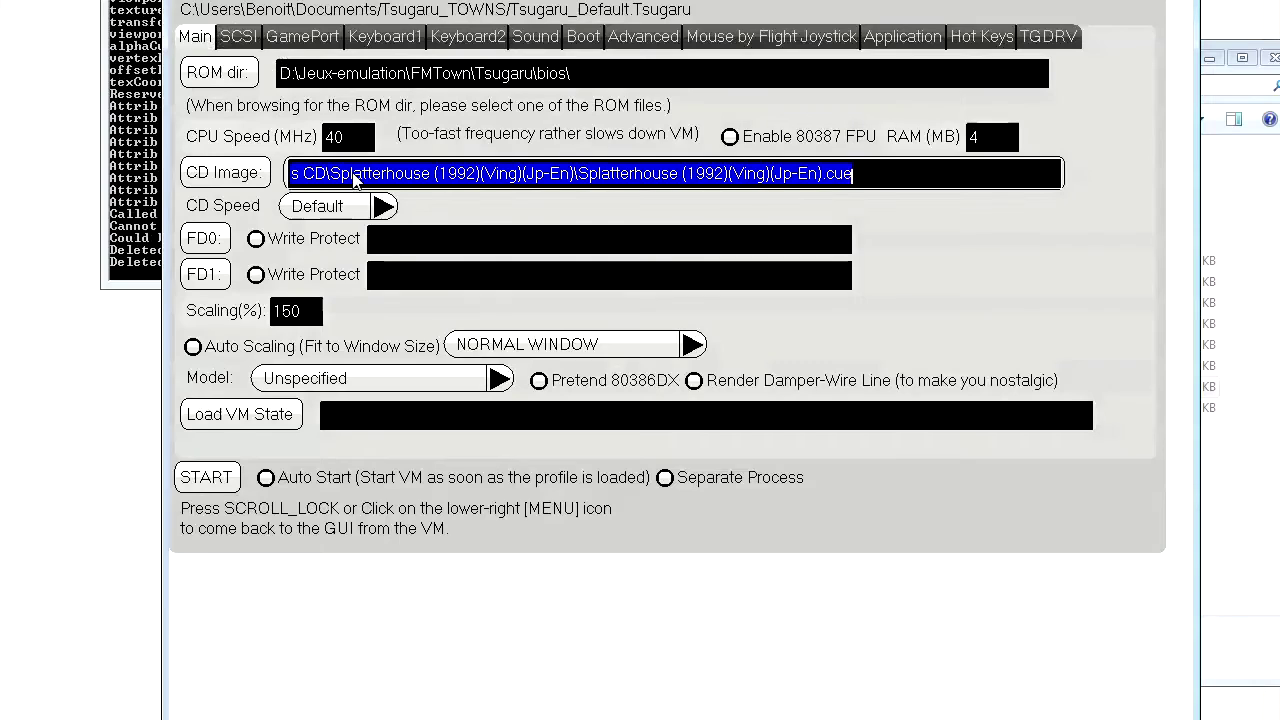
pyautogui.click(224, 240)
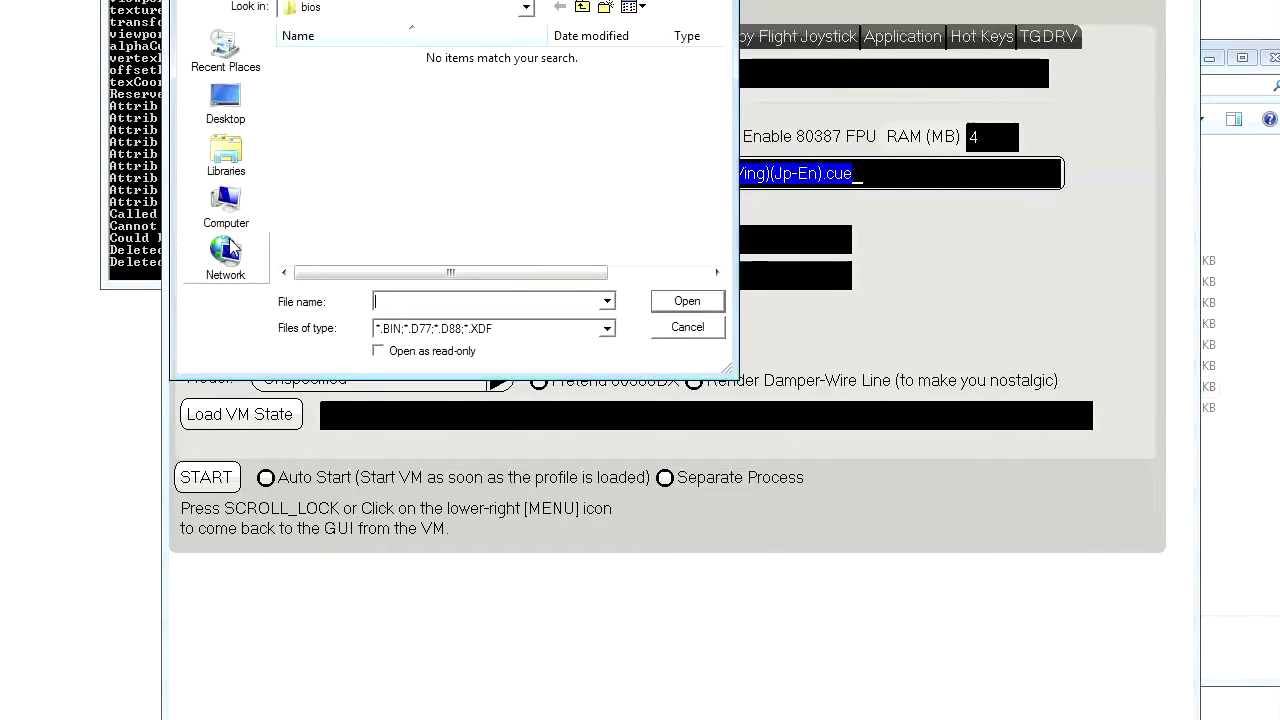
pyautogui.click(582, 7)
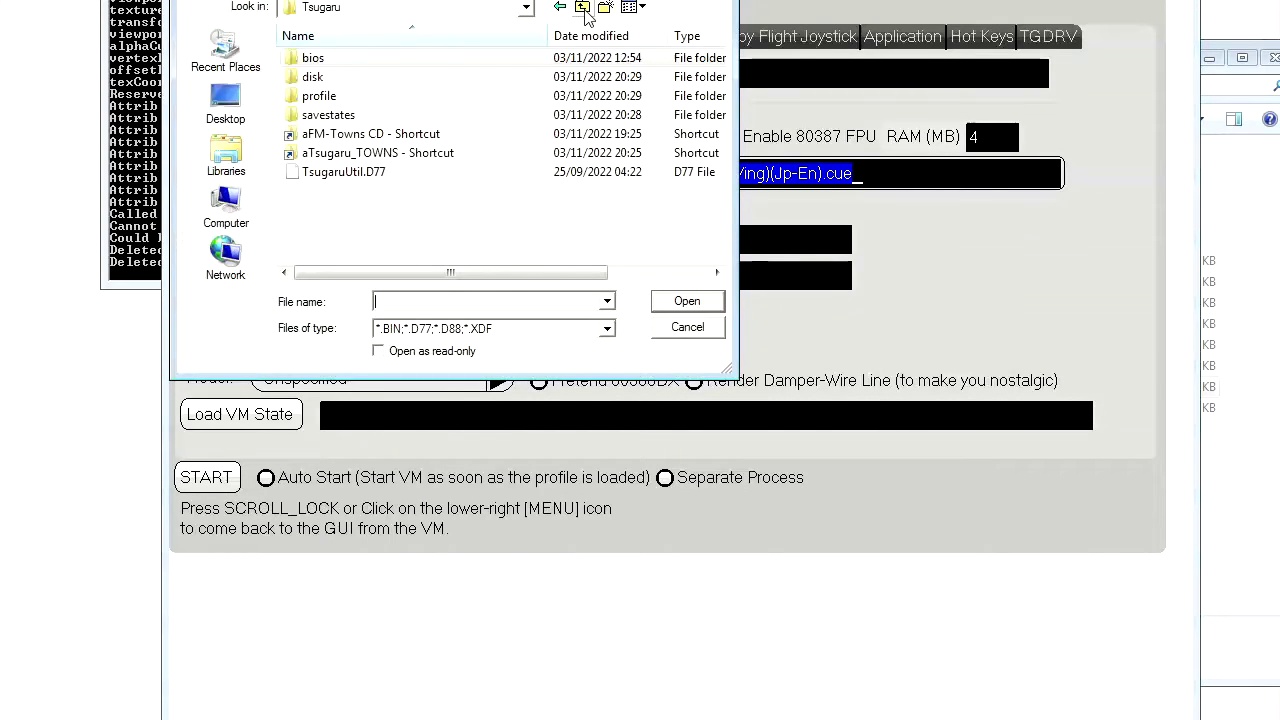
pyautogui.doubleClick(477, 153)
pyautogui.doubleClick(413, 60)
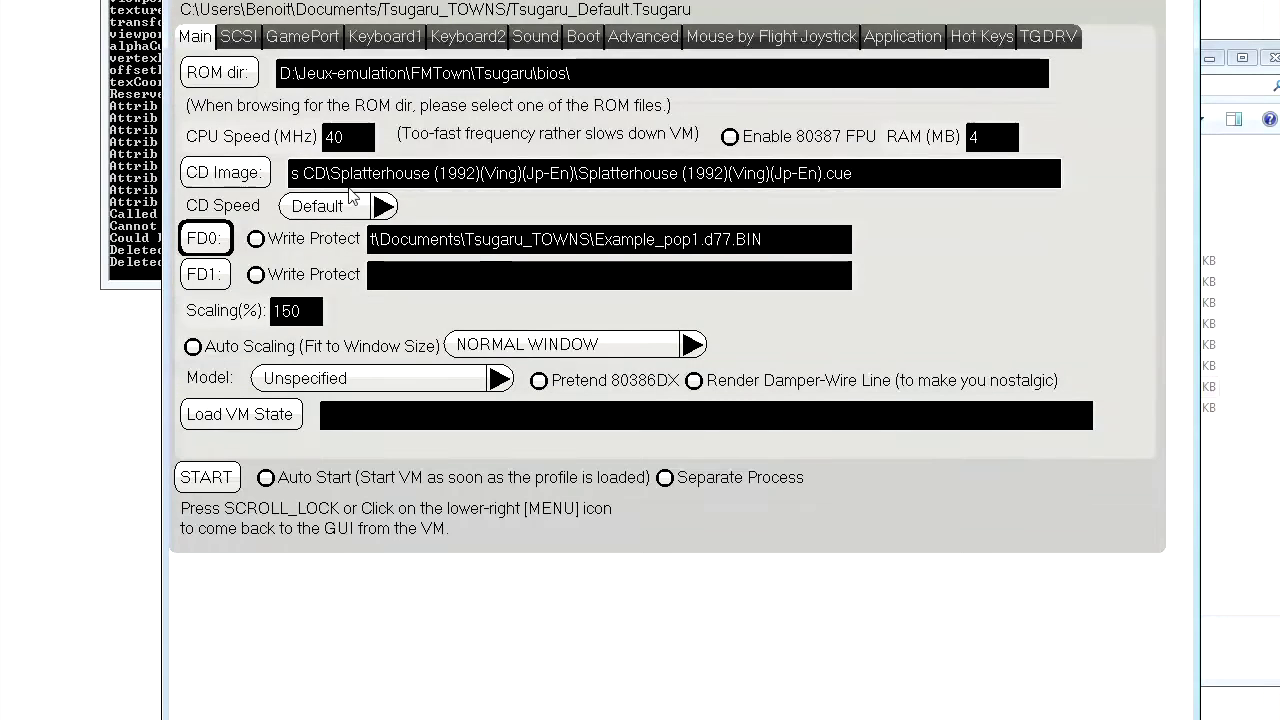
# Load Prince of Persia (1992)(Riverhill Soft)(Jp).cue from the FM-Towns CD folder as the CD image
pyautogui.click(222, 173)
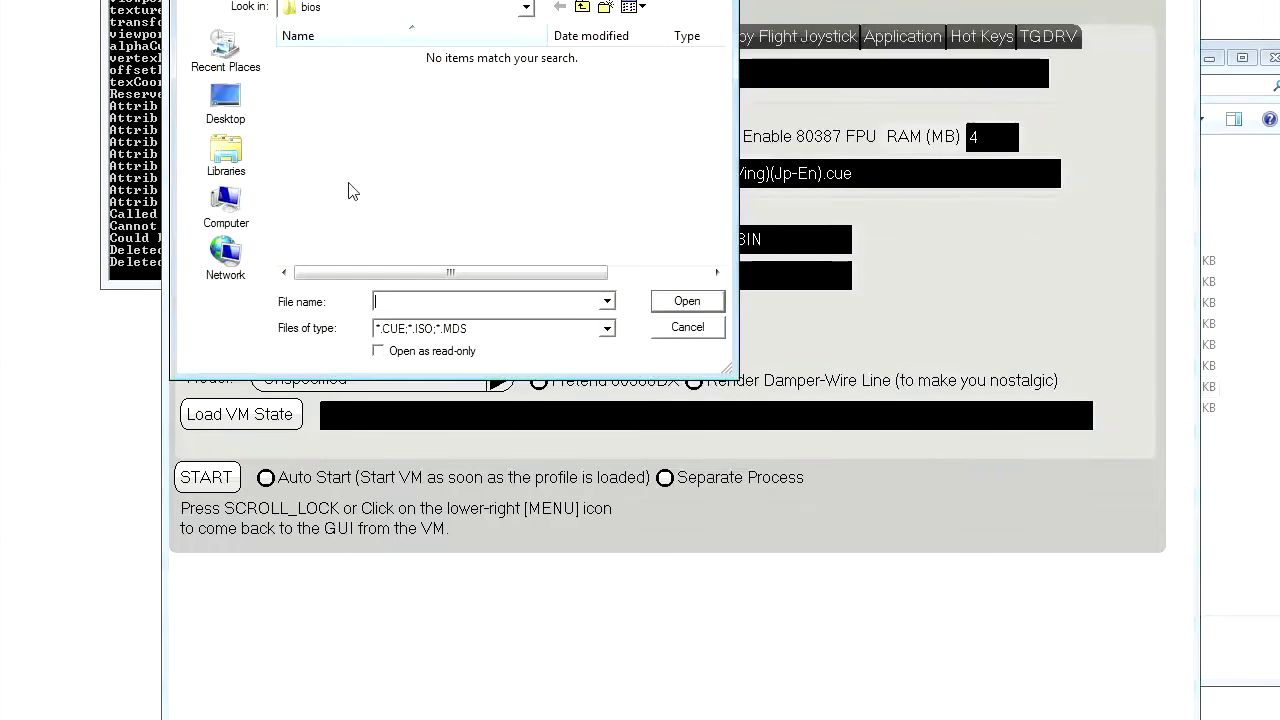
pyautogui.click(588, 12)
pyautogui.doubleClick(430, 133)
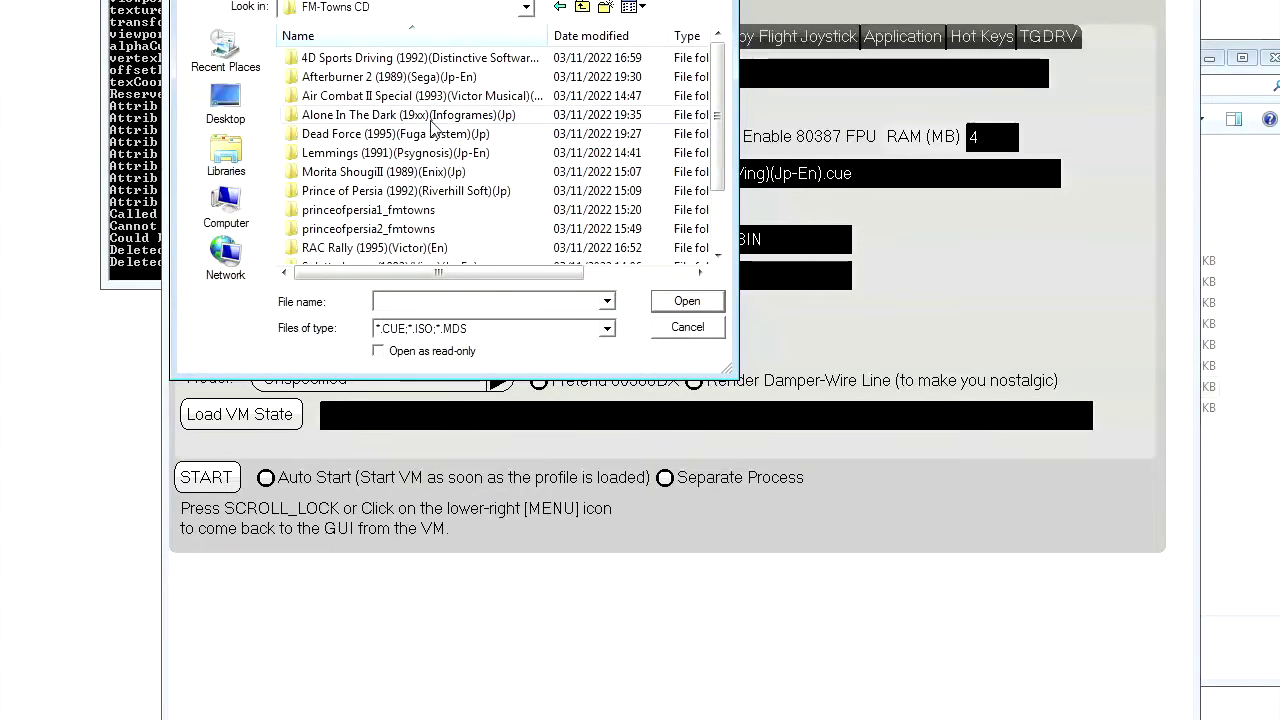
pyautogui.press('p')
pyautogui.press('Return')
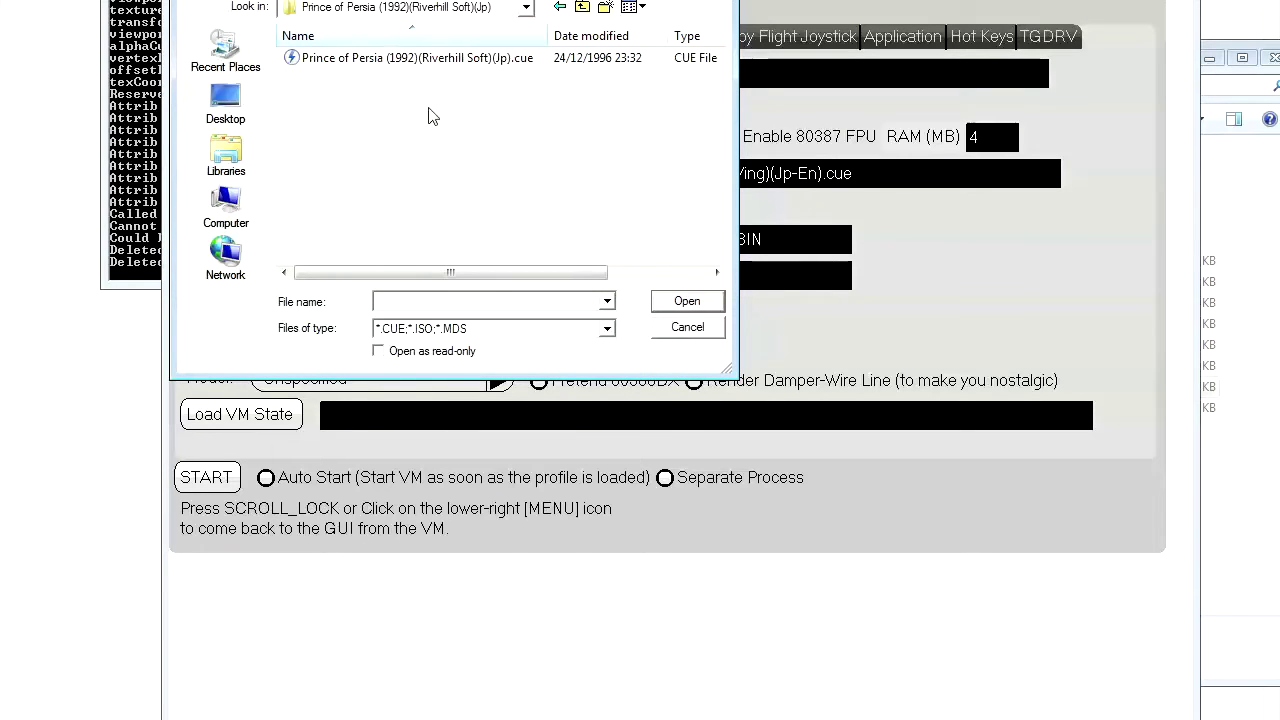
pyautogui.doubleClick(421, 58)
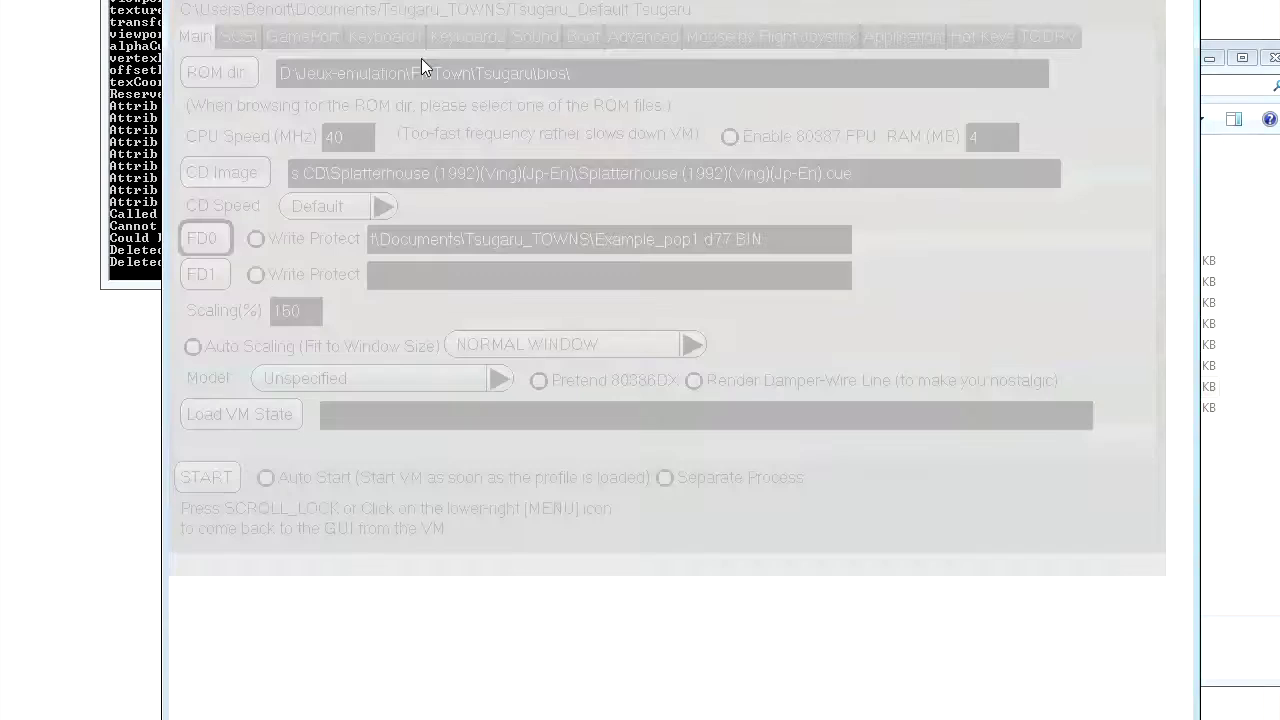
# Save the current configuration as a new profile named PrinceOfPersia1.Tsugaru
pyautogui.click(192, 36)
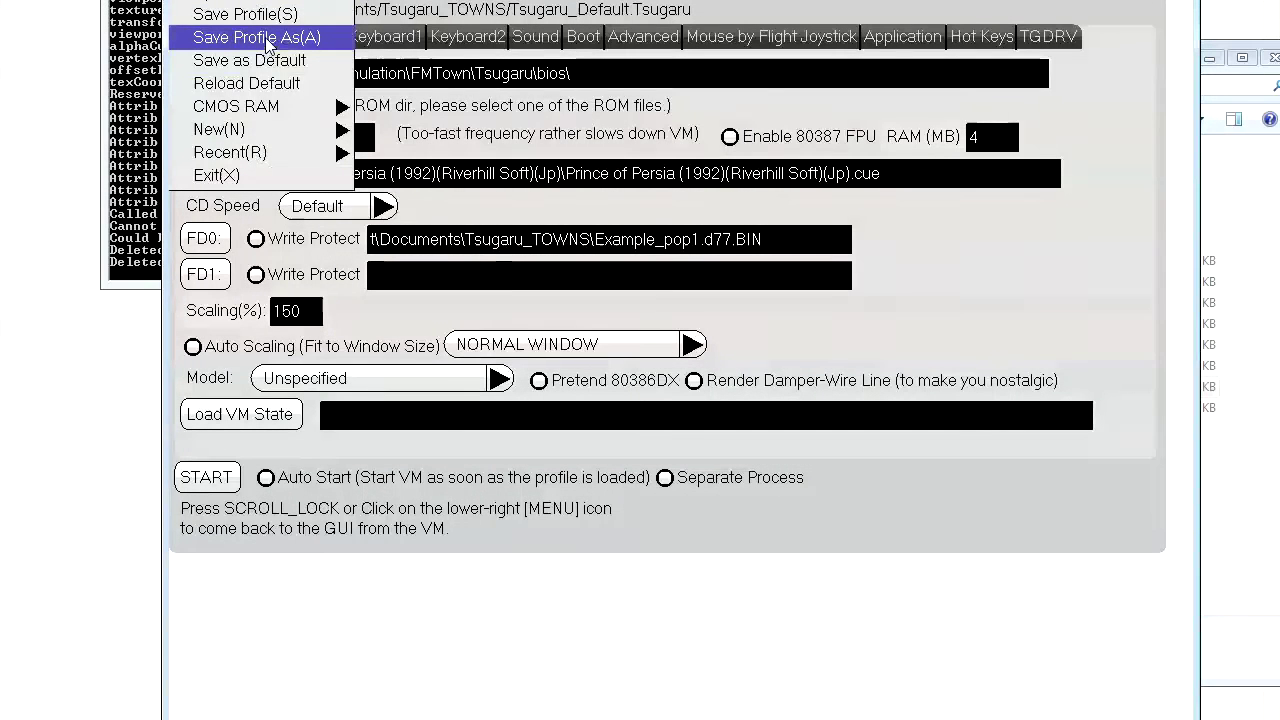
pyautogui.click(260, 37)
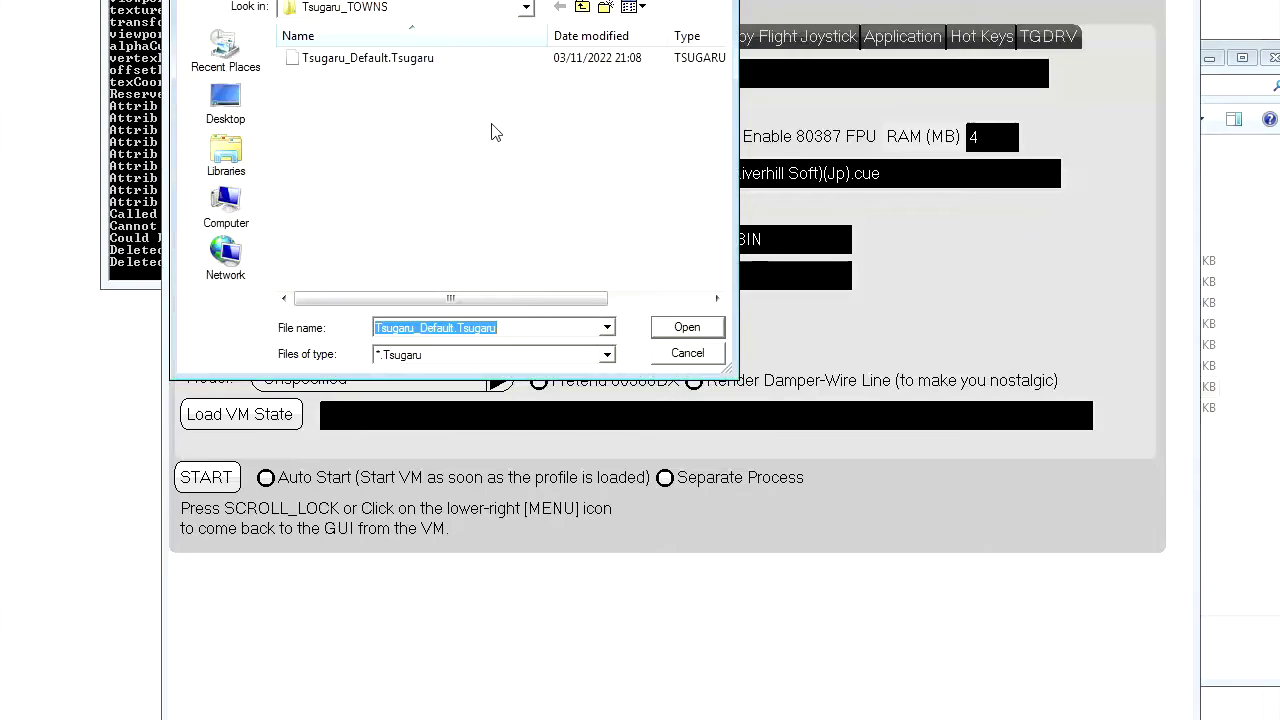
pyautogui.moveTo(458, 332); pyautogui.dragTo(222, 300)
pyautogui.write('PrinceOfPersia1')
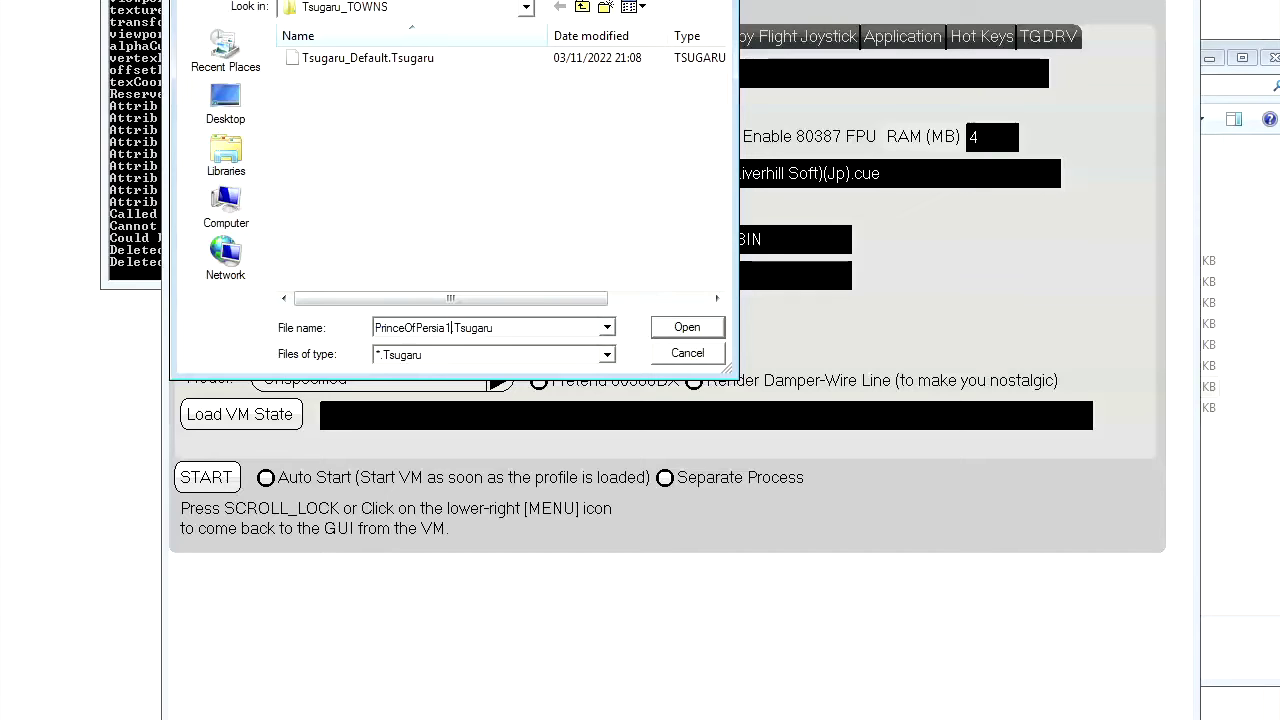
pyautogui.click(668, 332)
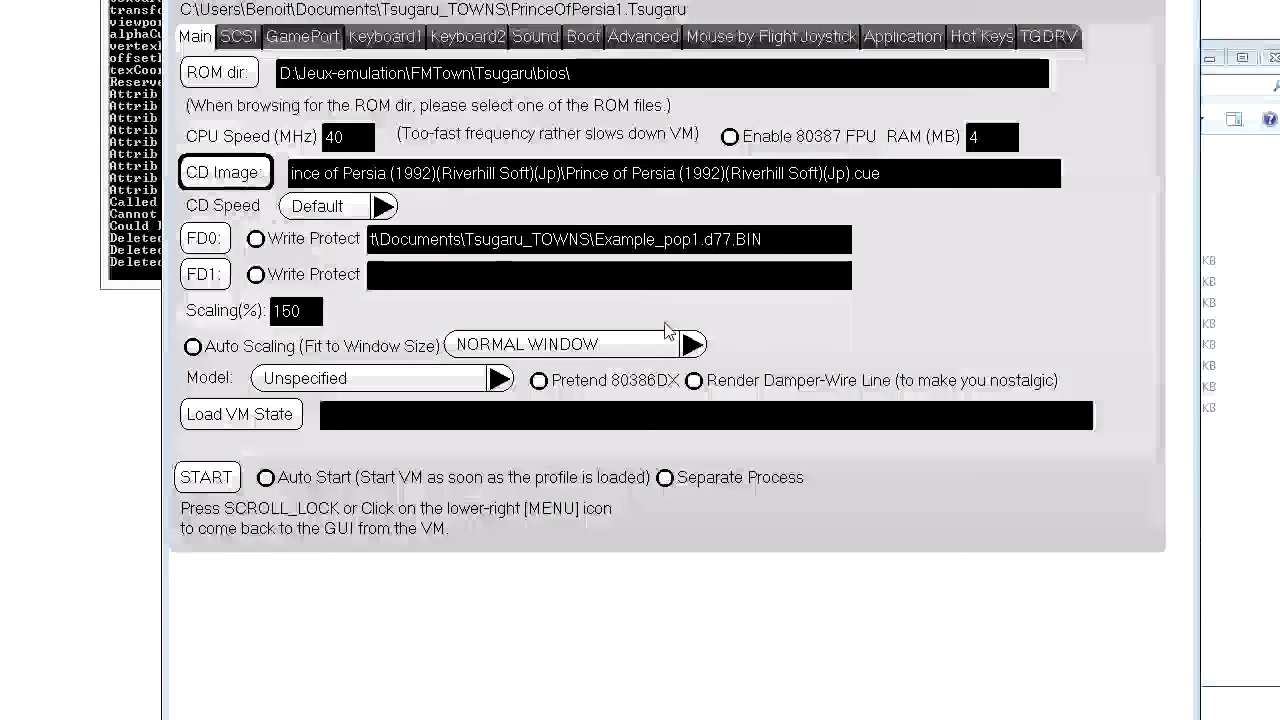
# Start the virtual machine, boot Prince of Persia to its title menu, and test moving between the menu entries
pyautogui.click(208, 477)
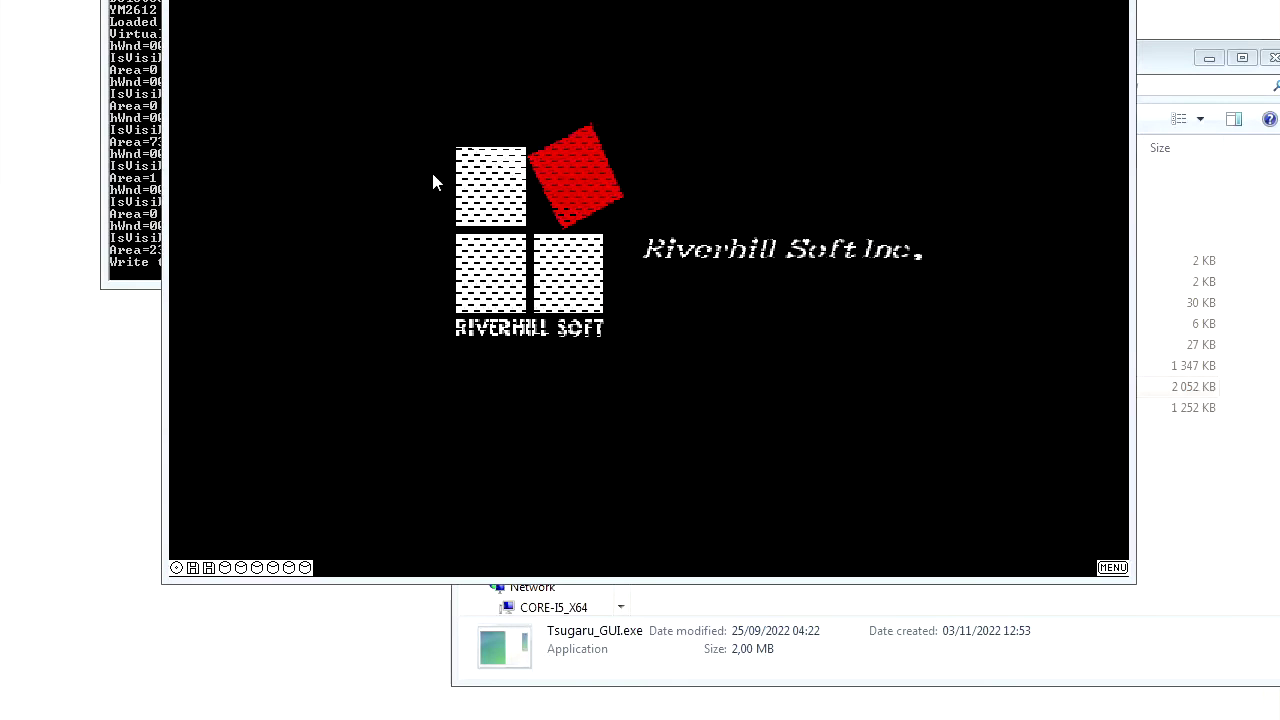
pyautogui.moveTo(466, 0); pyautogui.dragTo(466, 9)
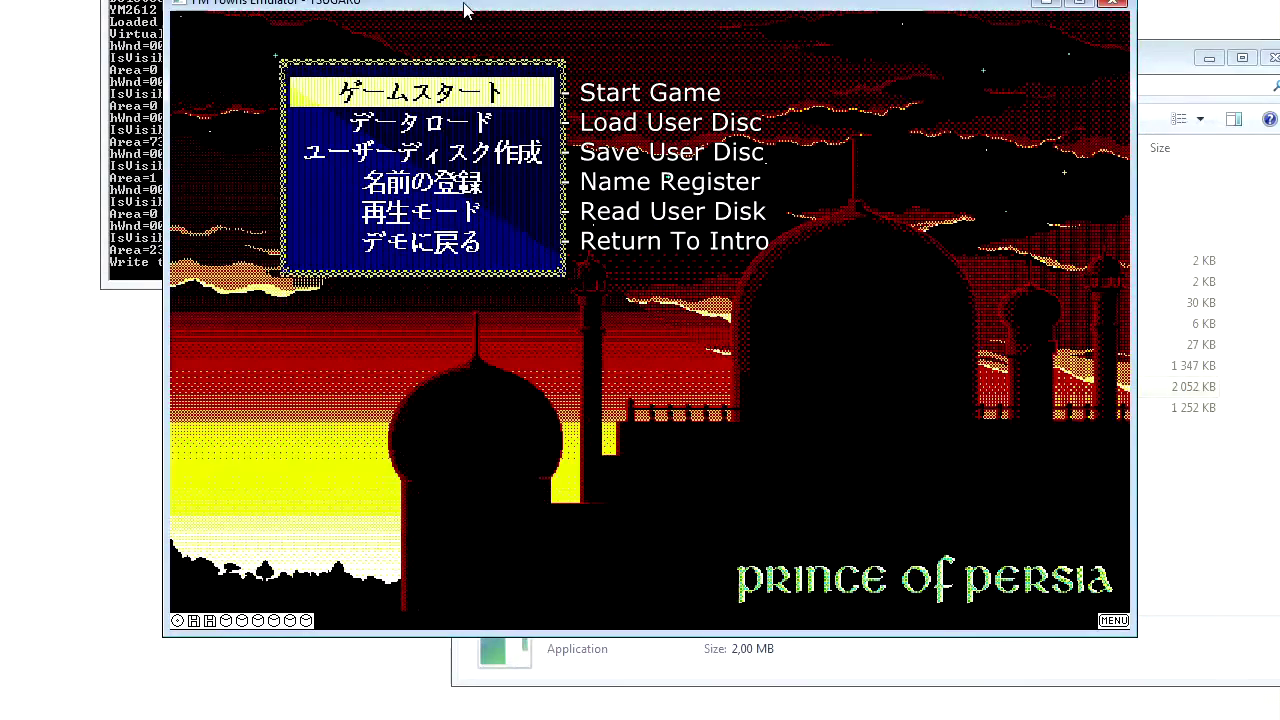
pyautogui.press('Down')
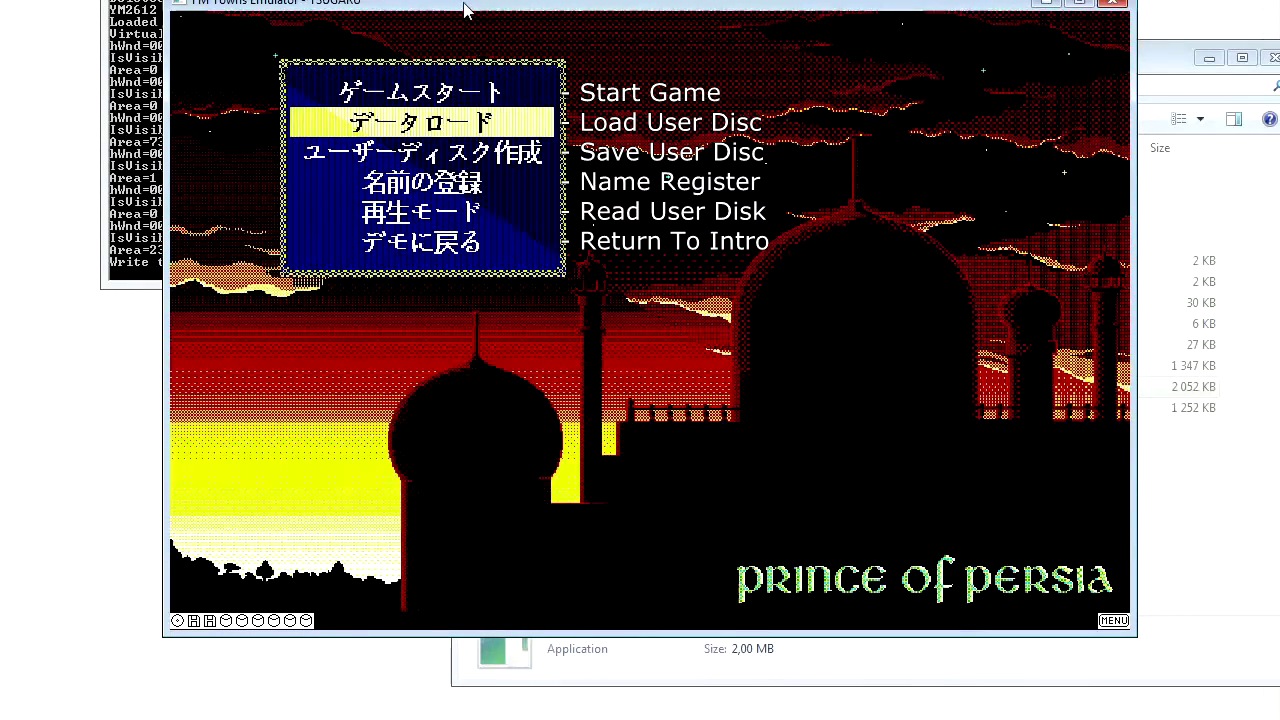
pyautogui.press('Up')
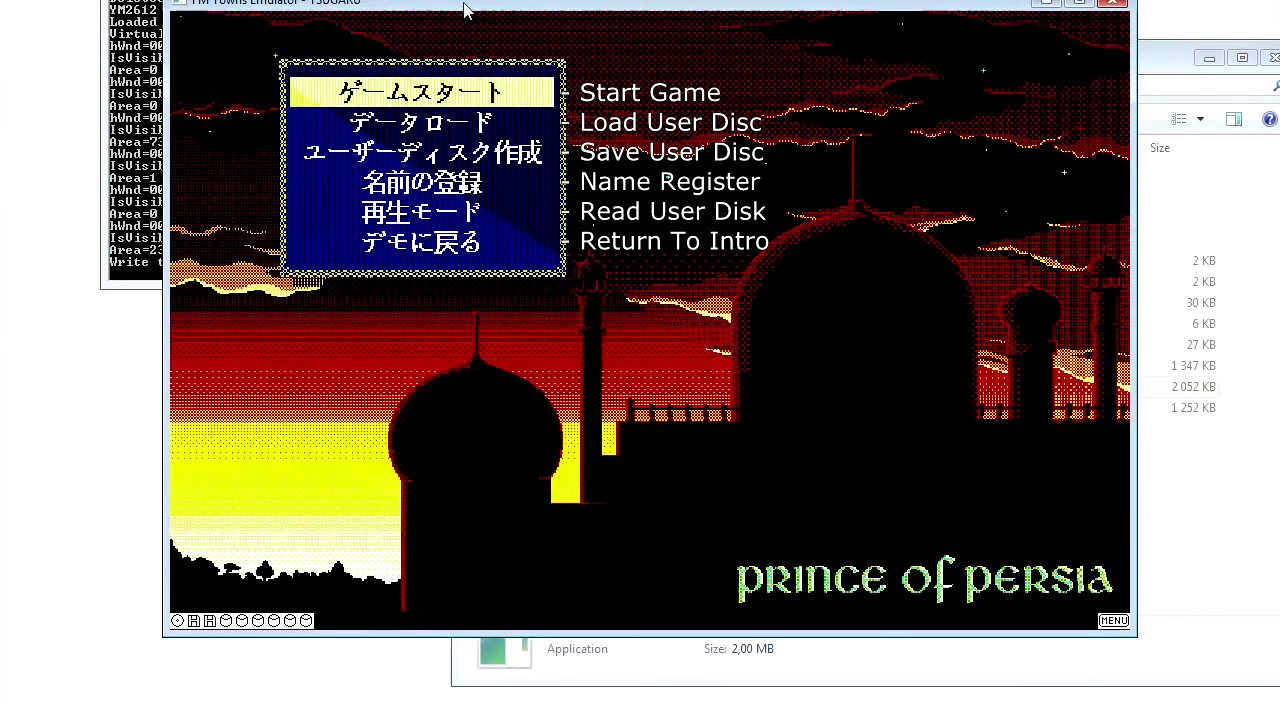
# Register a player name through the Name Register entry (名前の登録) of the Prince of Persia menu
pyautogui.press('Down')
pyautogui.press('Down')
pyautogui.press('Down')
pyautogui.press('Return')
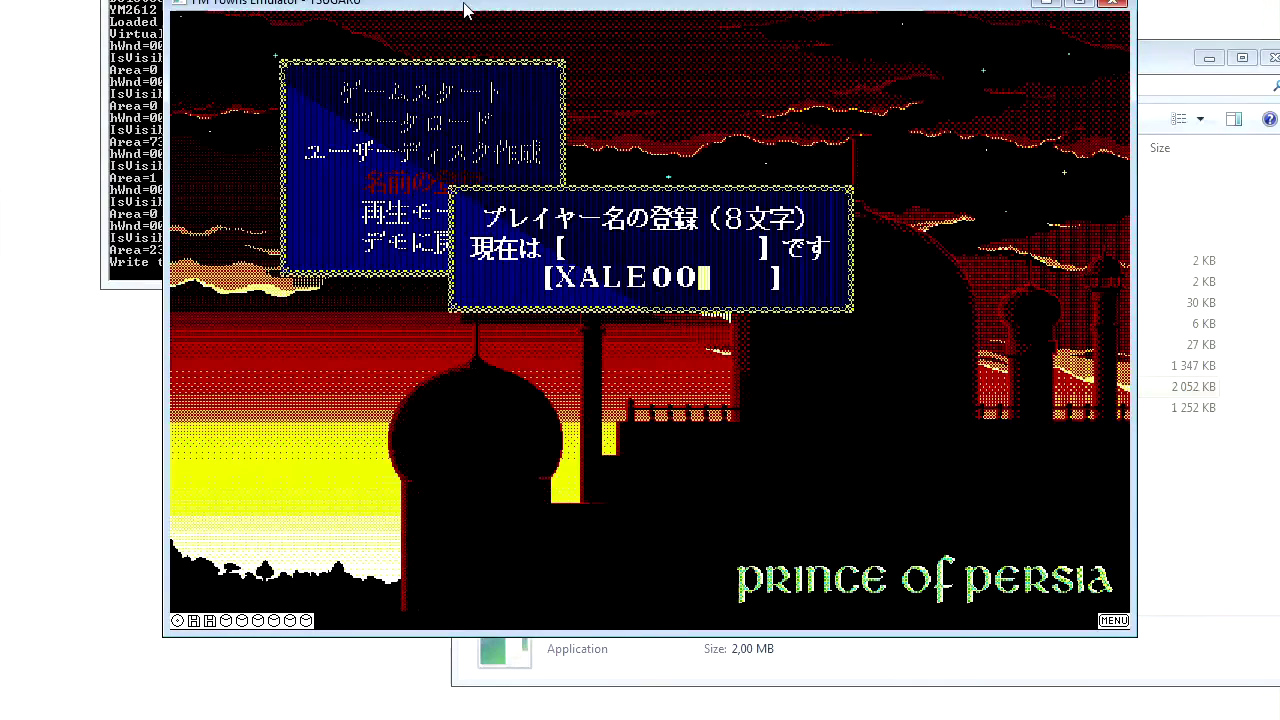
pyautogui.press('Return')
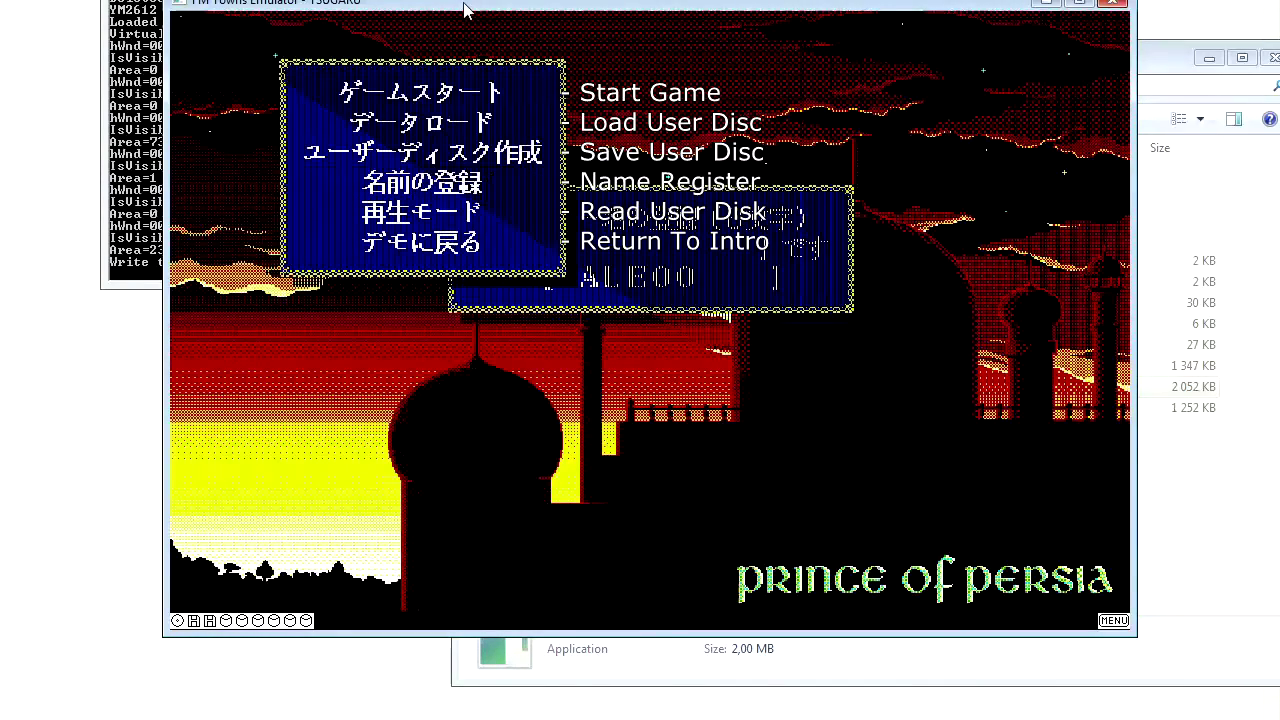
# Try to start the game with the ゲームスタート entry of the Prince of Persia menu
pyautogui.press('Up')
pyautogui.press('Up')
pyautogui.press('Up')
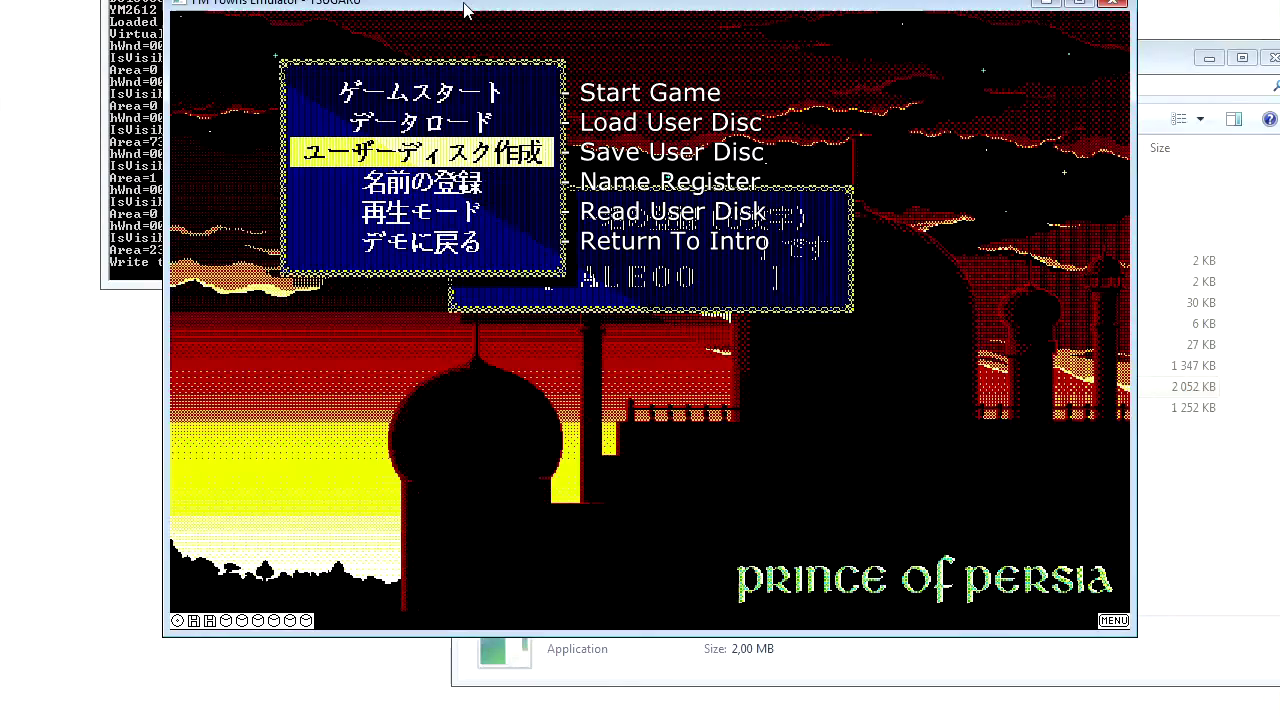
pyautogui.press('Return')
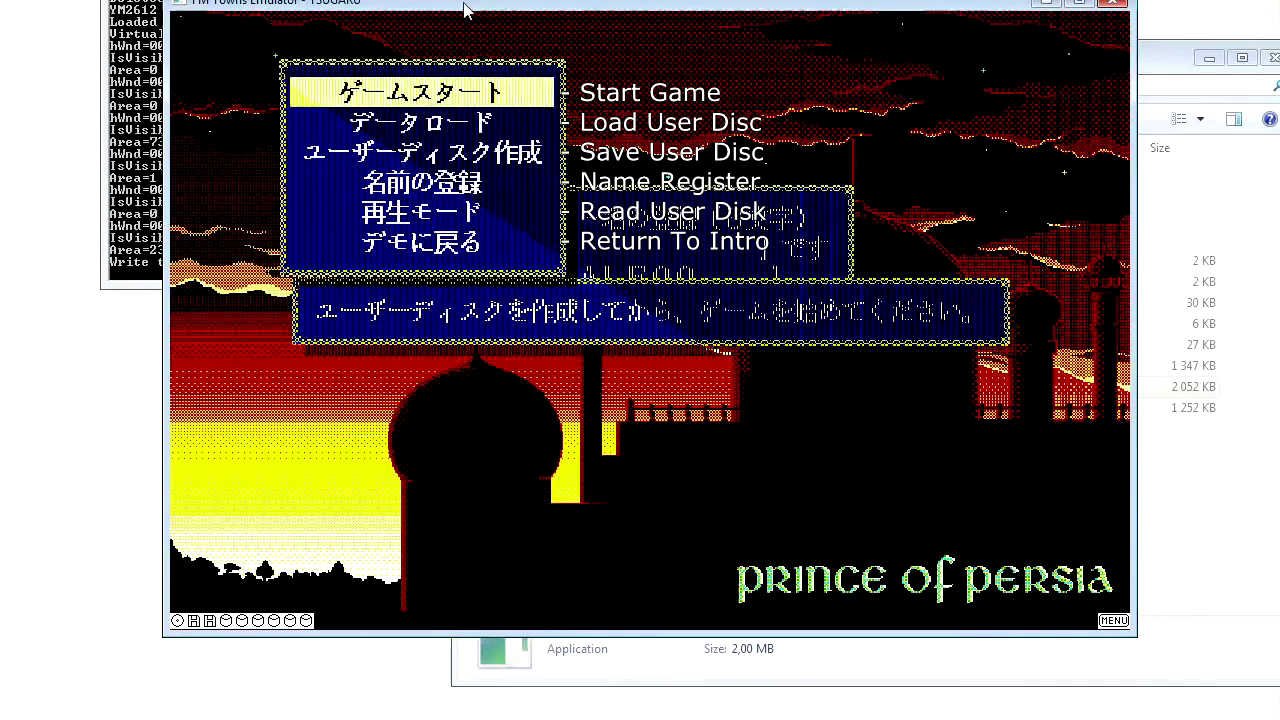
# Create the user disk with the ユーザーディスク作成 entry of the Prince of Persia menu and start the game
pyautogui.press('Down')
pyautogui.press('Down')
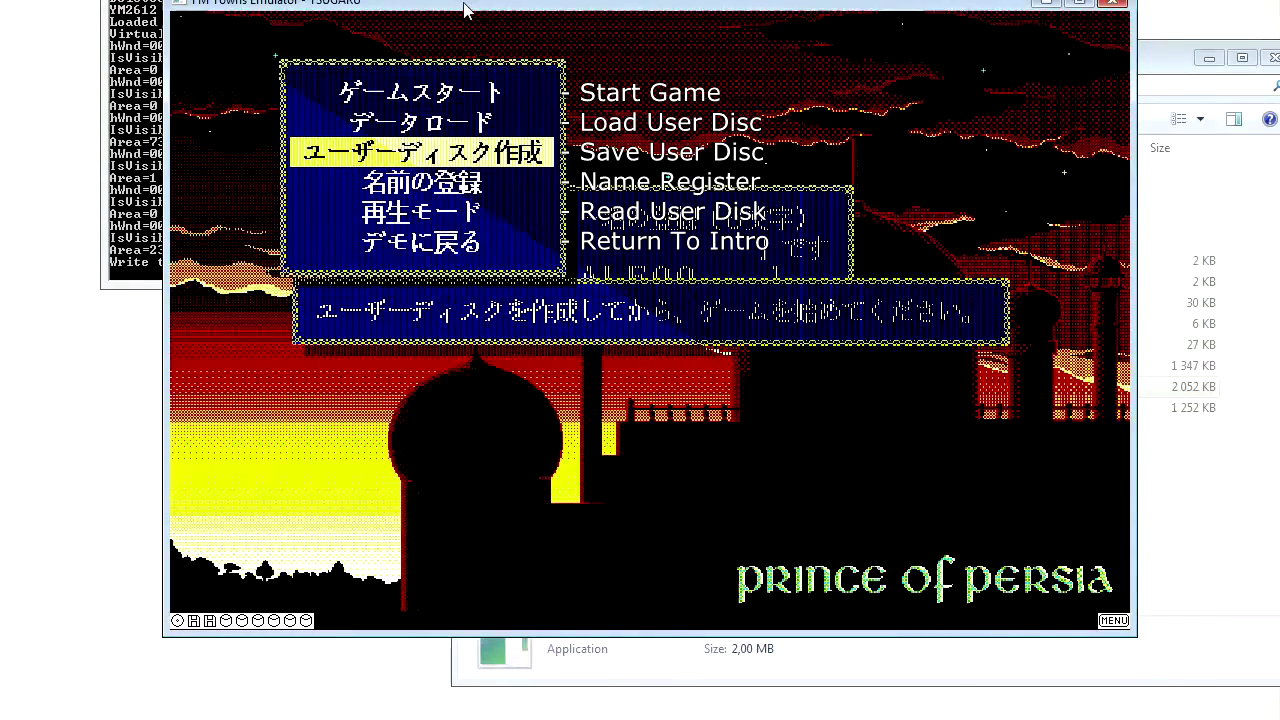
pyautogui.press('Return')
pyautogui.press('Return')
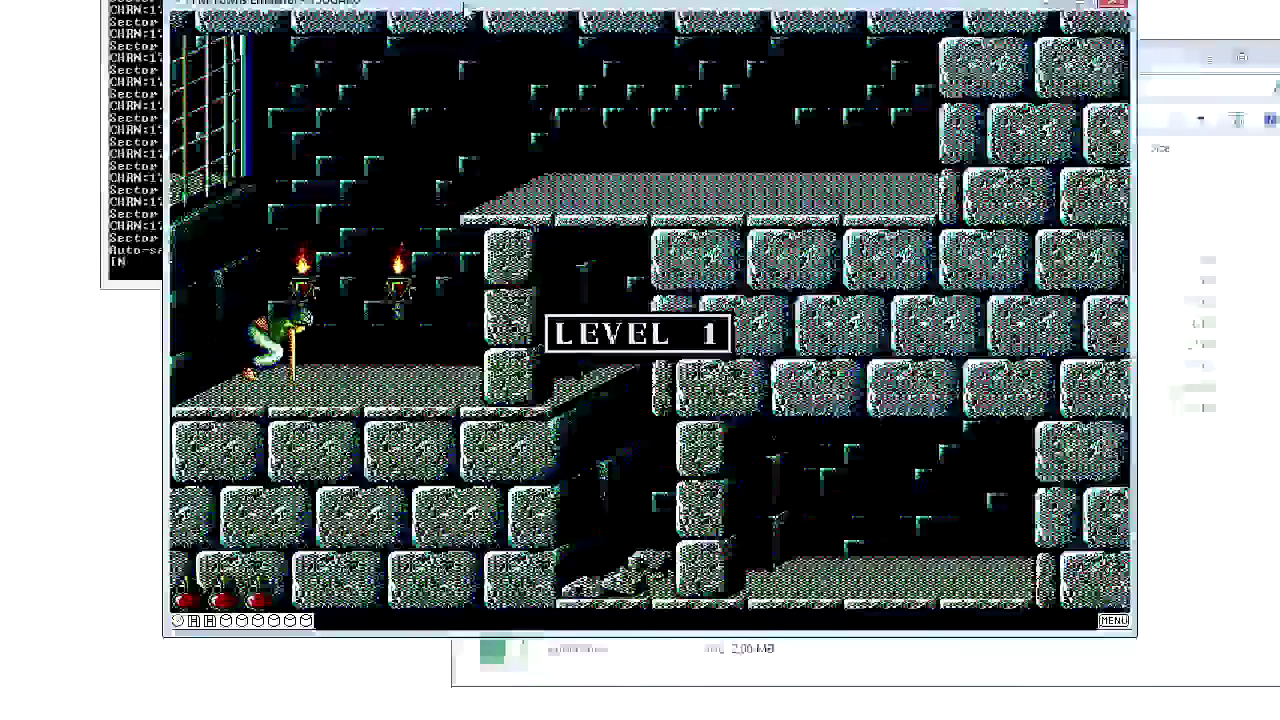
# Test the controls in level 1 by running the prince rightward to the guard, and return to the game's title menu
pyautogui.press('Right')
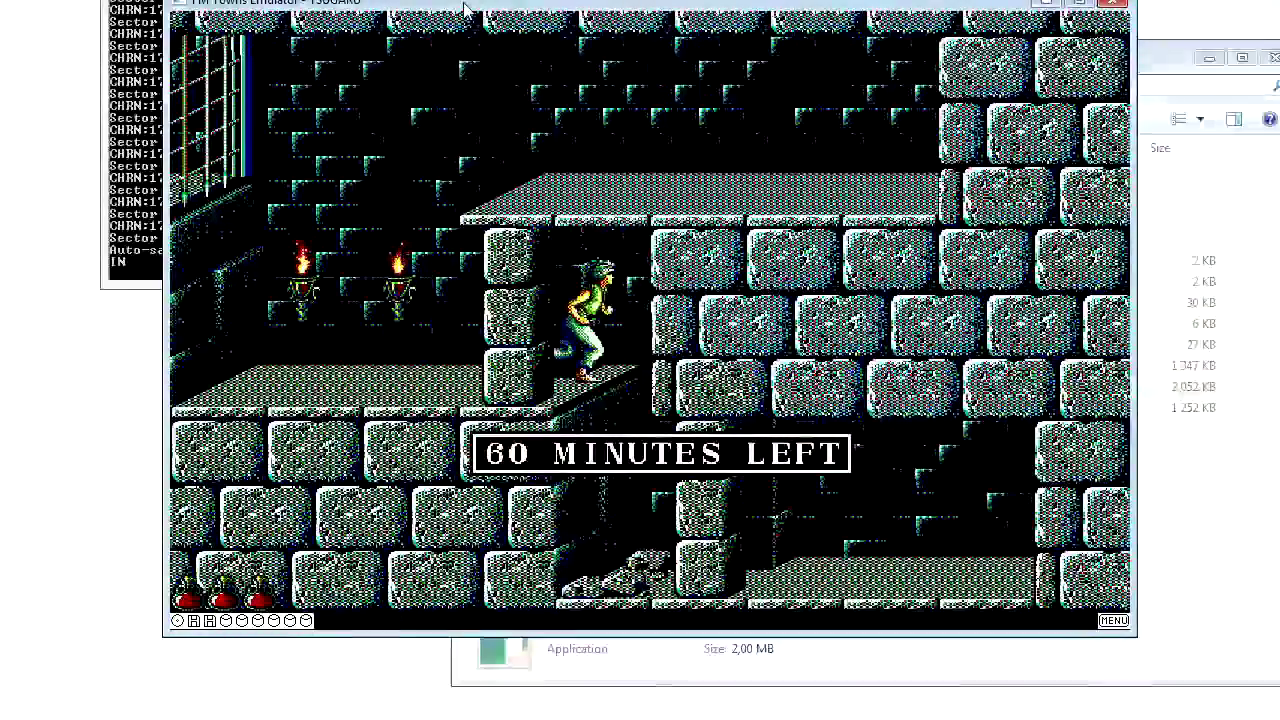
pyautogui.press('Right')
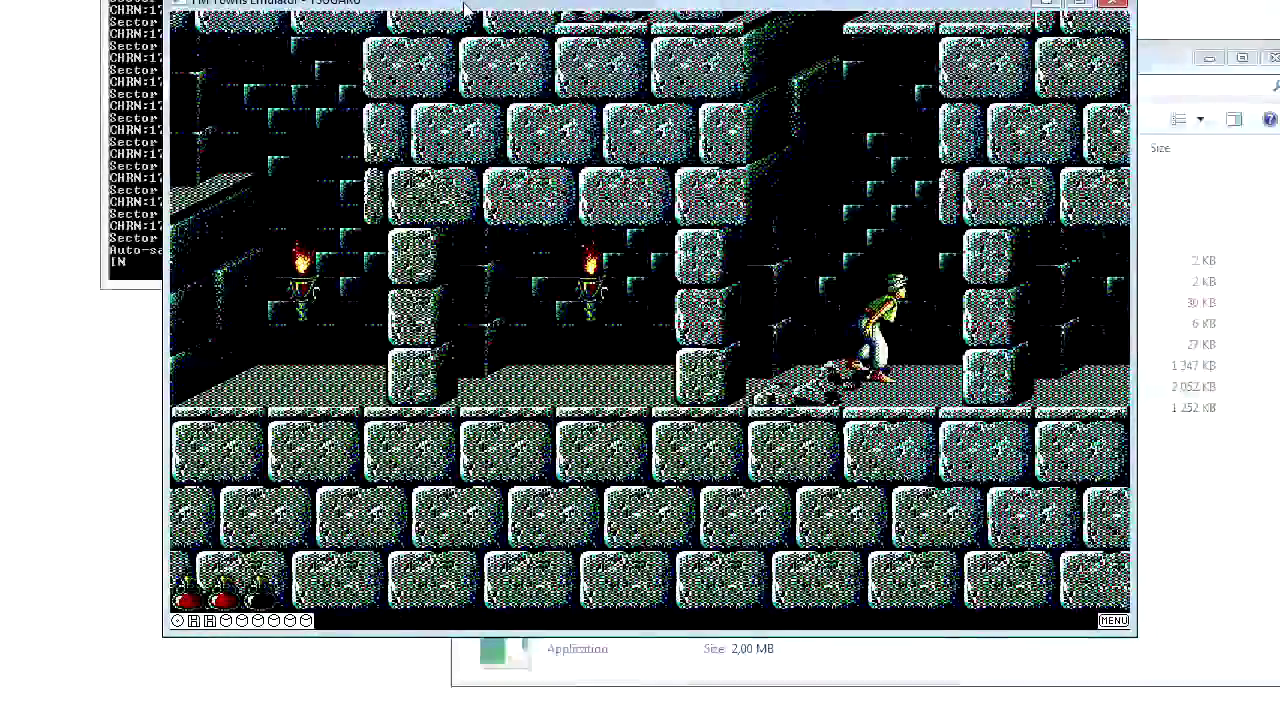
pyautogui.press('Right')
pyautogui.press('Right')
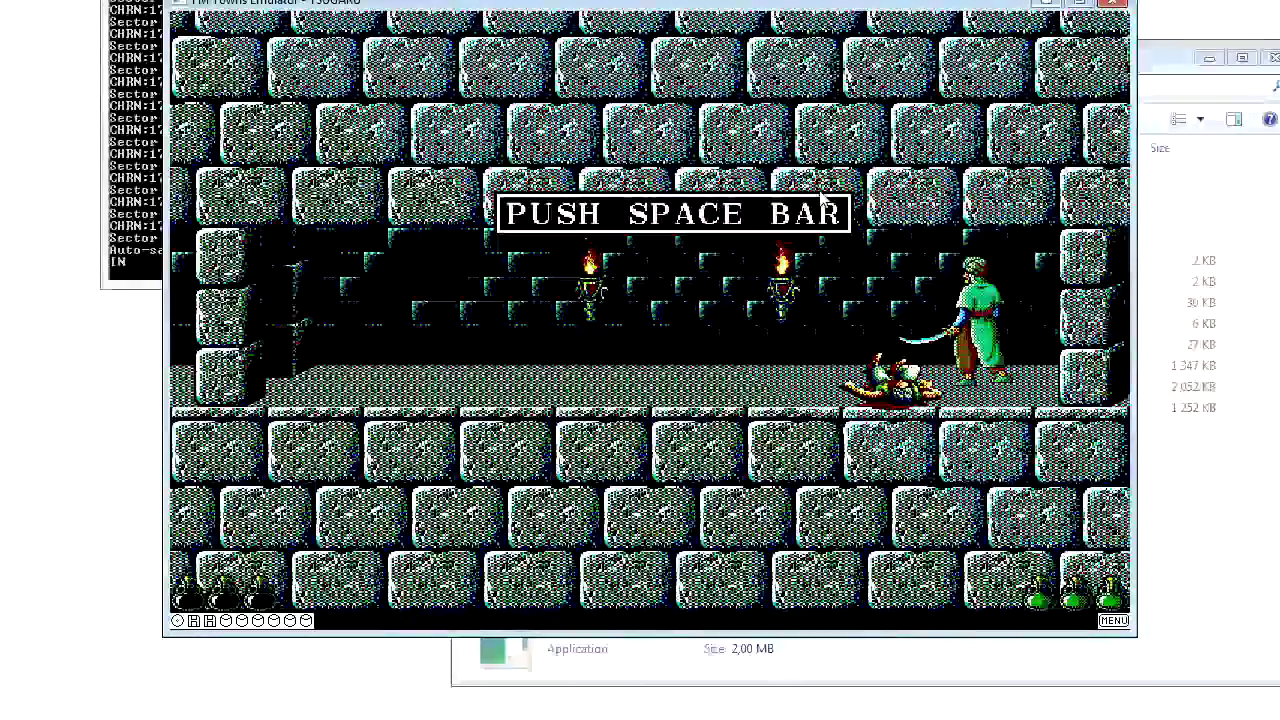
pyautogui.press('space')
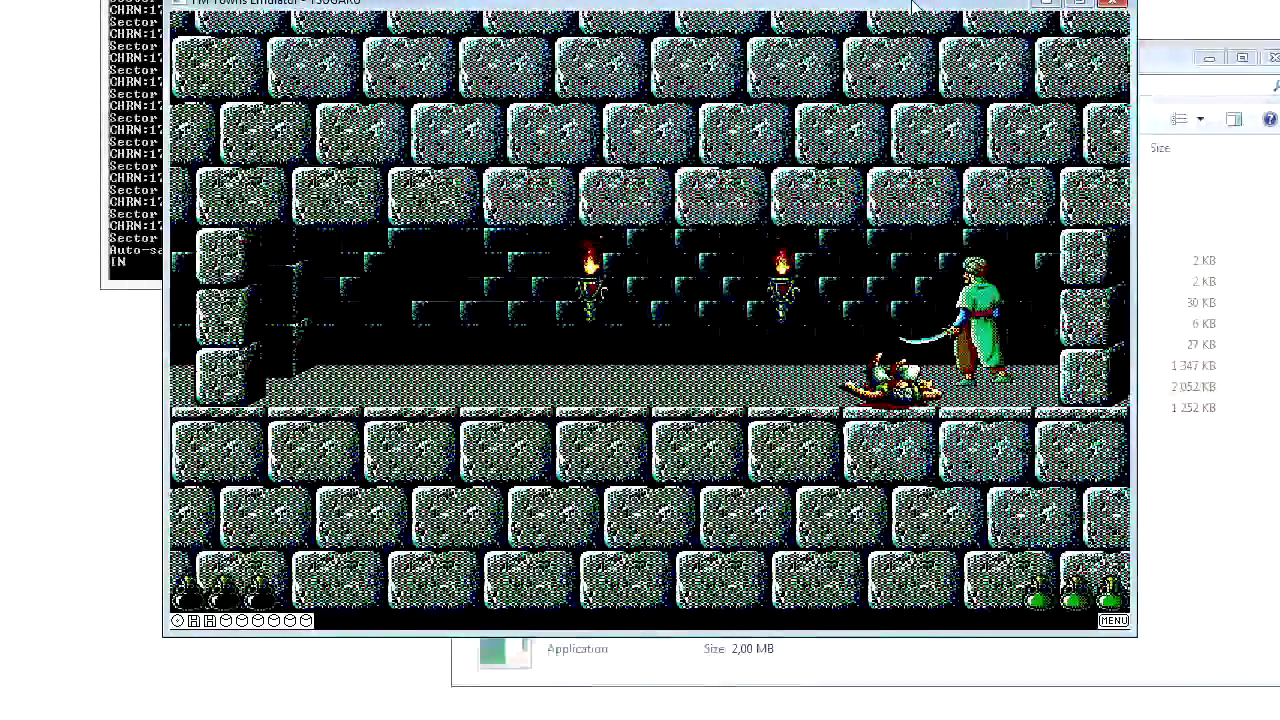
pyautogui.press('space')
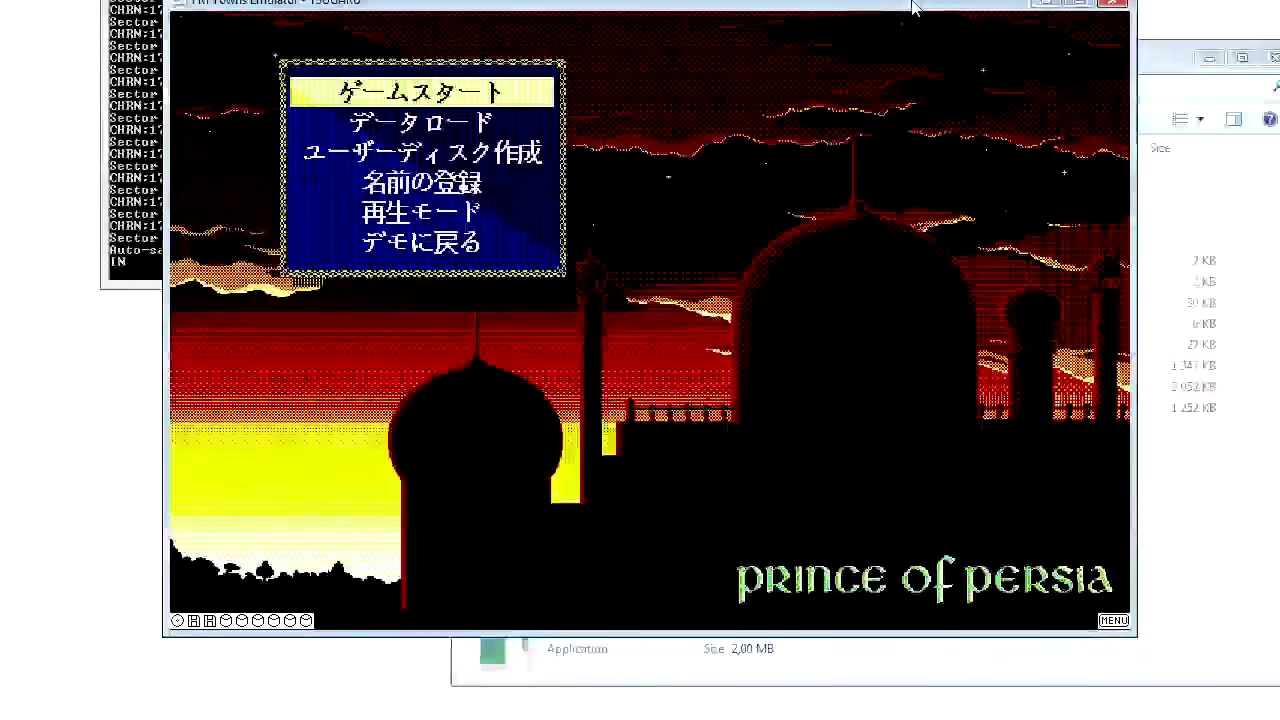